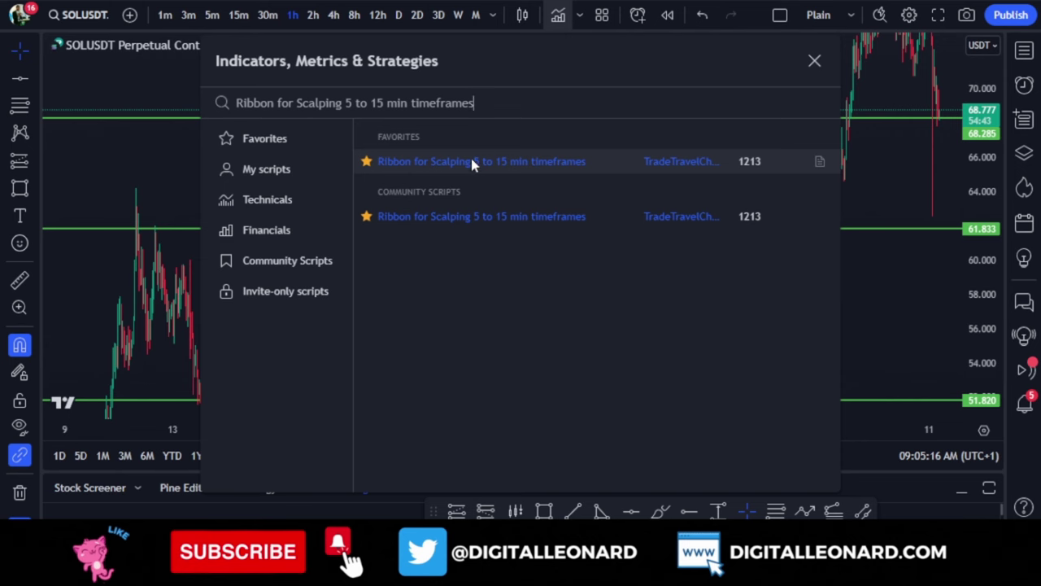
- Close the indicator search and zoom the chart to view Annii's Ribbon over the 1h candles
key(ctrl+a)
click(814, 62)
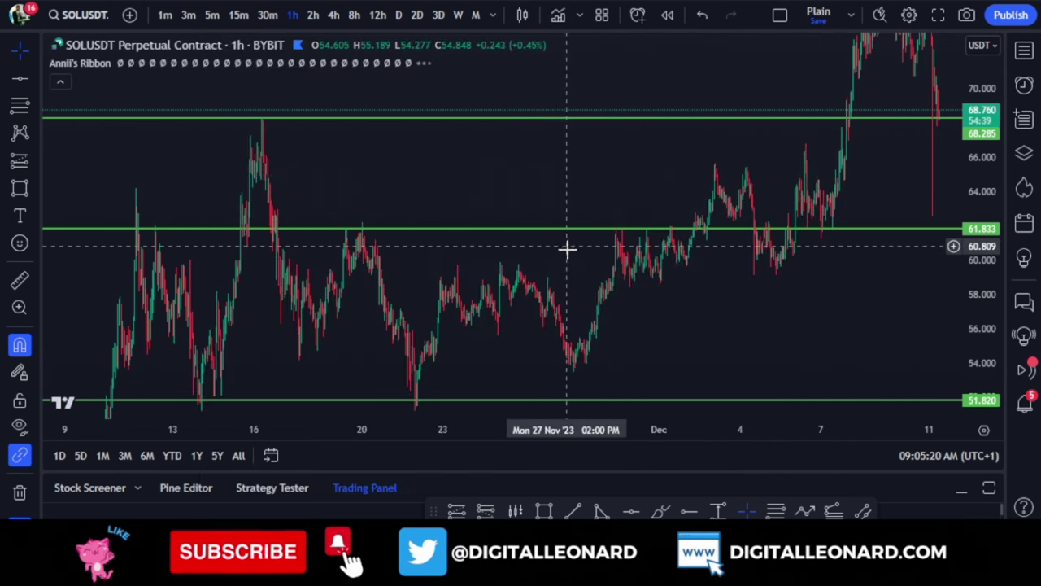
scroll(567, 254, up, 5)
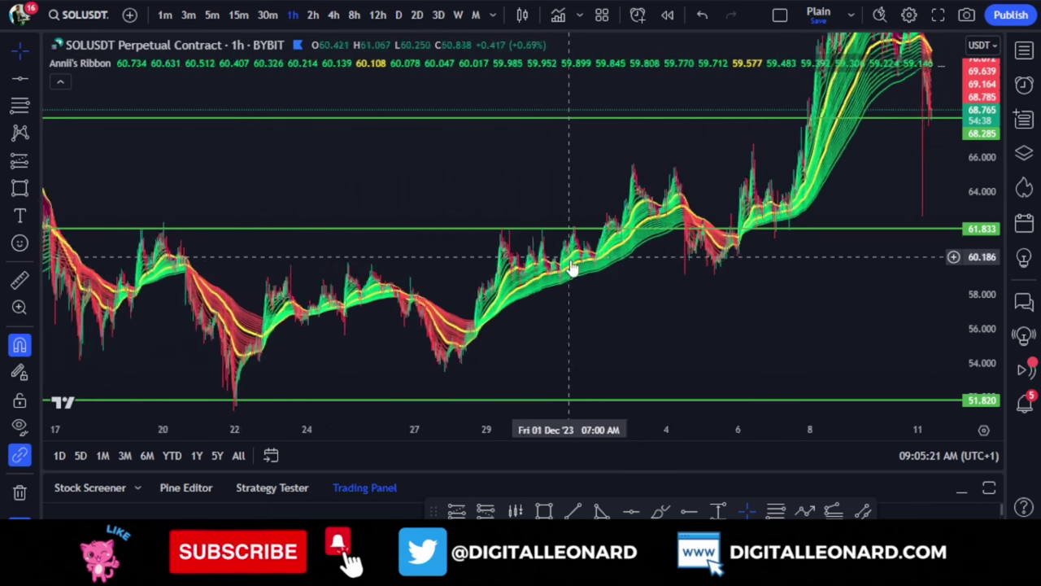
scroll(570, 262, down, 2)
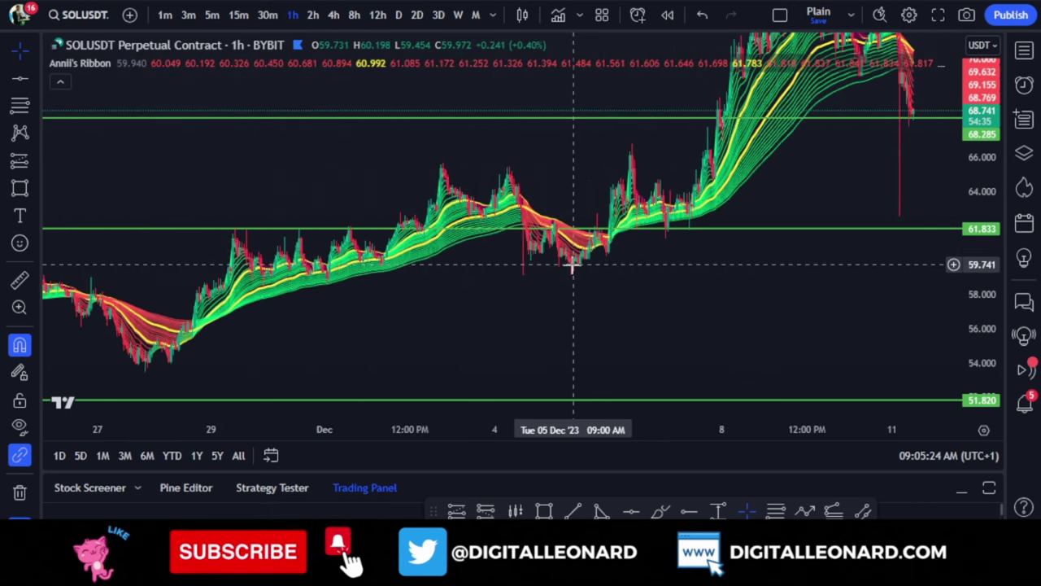
scroll(572, 265, down, 3)
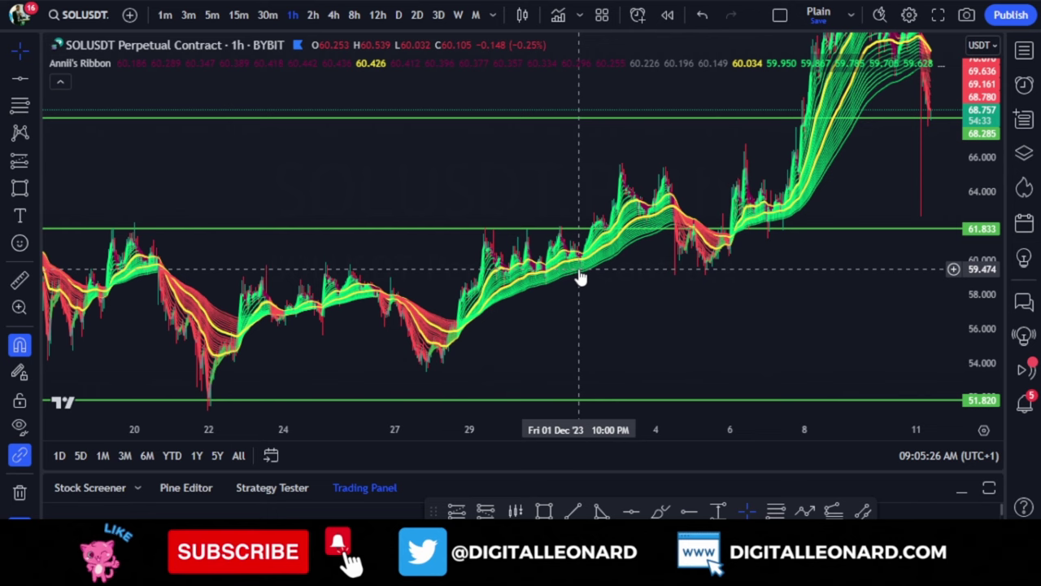
- Pan the chart to the recent price peak, then collapse and re-expand the indicator legend
drag(734, 167, 720, 213)
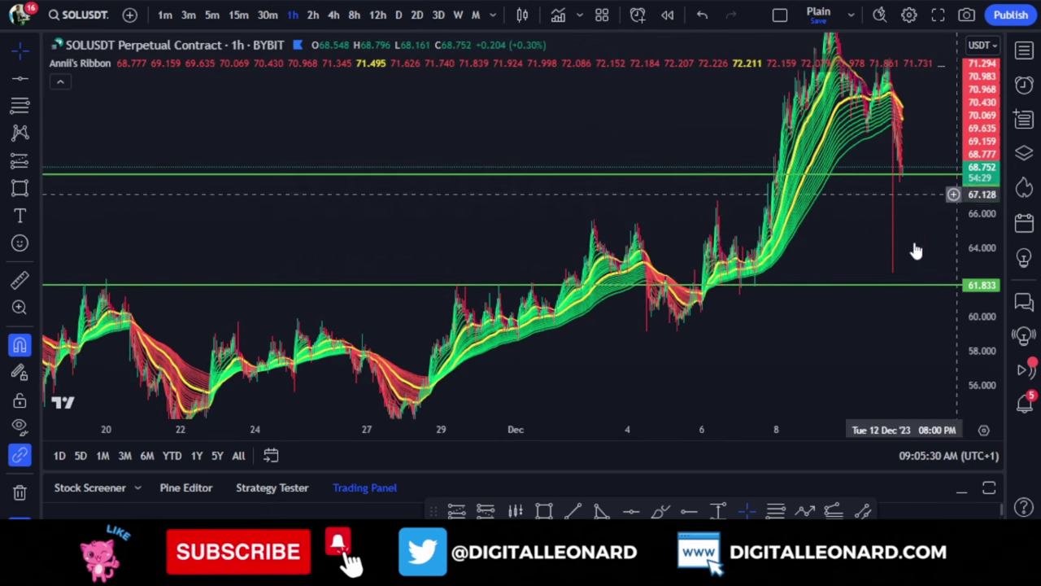
drag(870, 248, 870, 299)
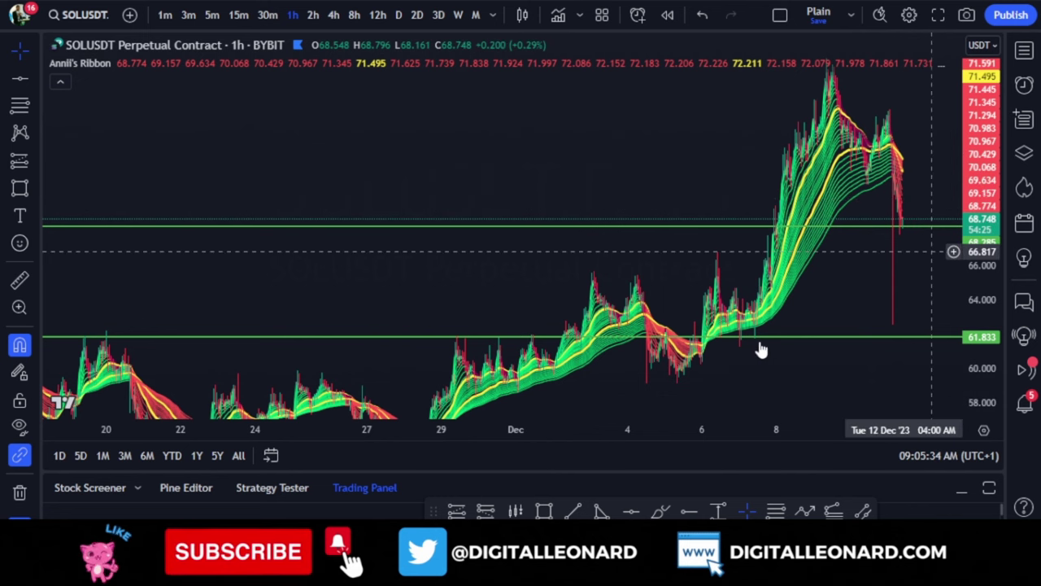
click(62, 82)
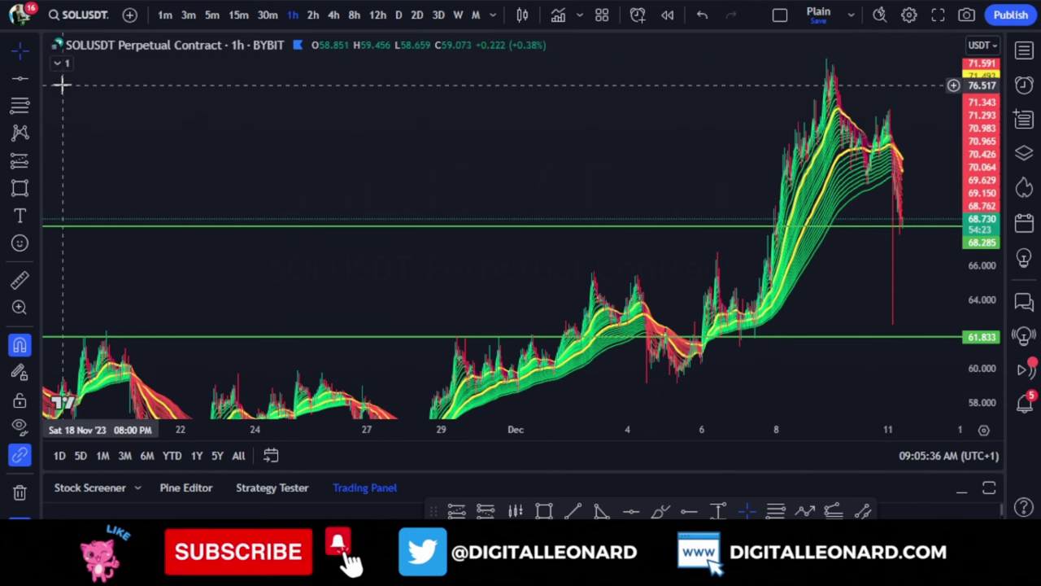
click(60, 64)
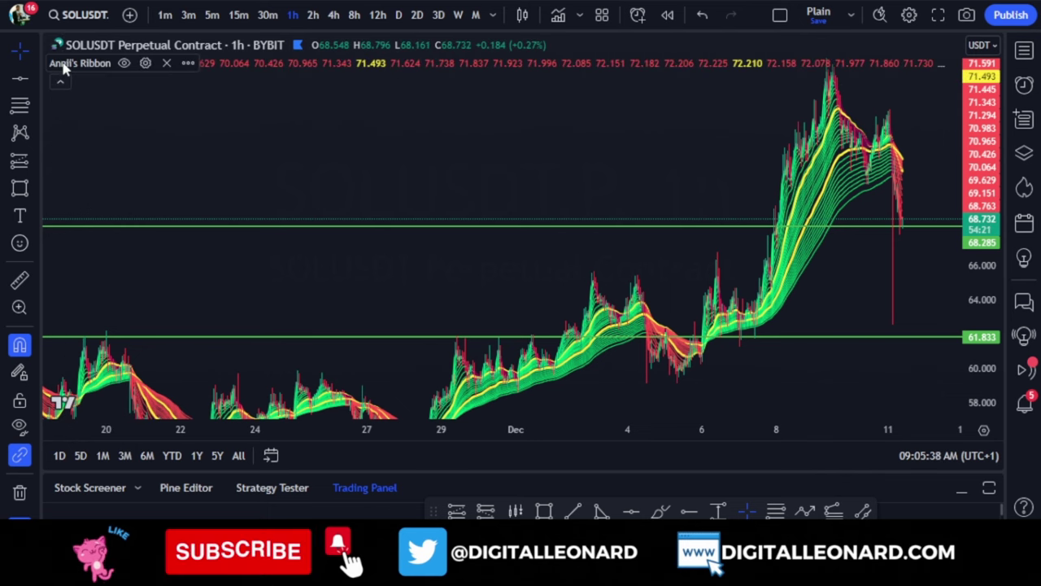
- In Annii's Ribbon Style settings, switch off Labels on price scale
click(146, 64)
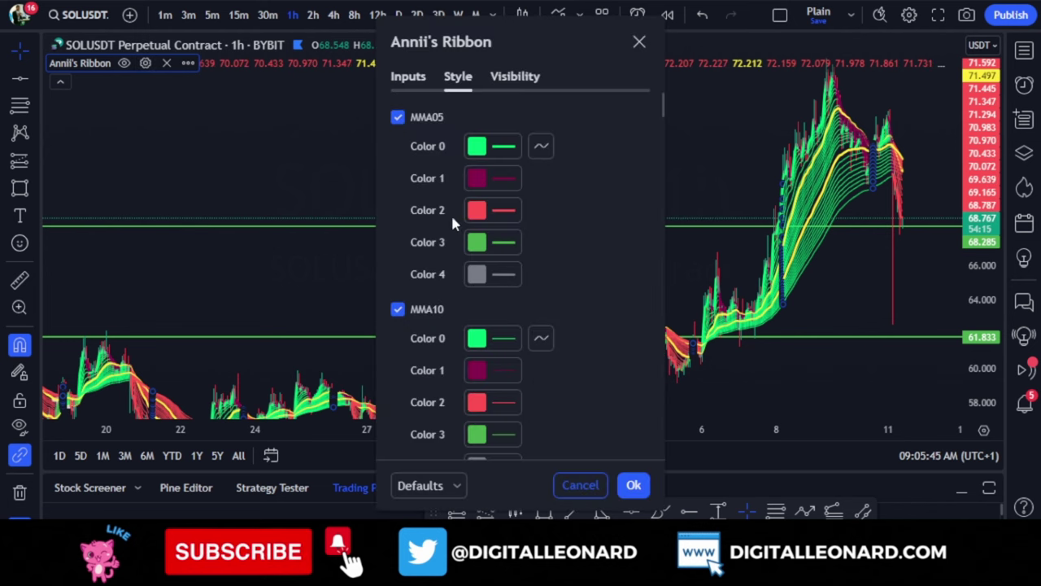
scroll(618, 244, down, 5)
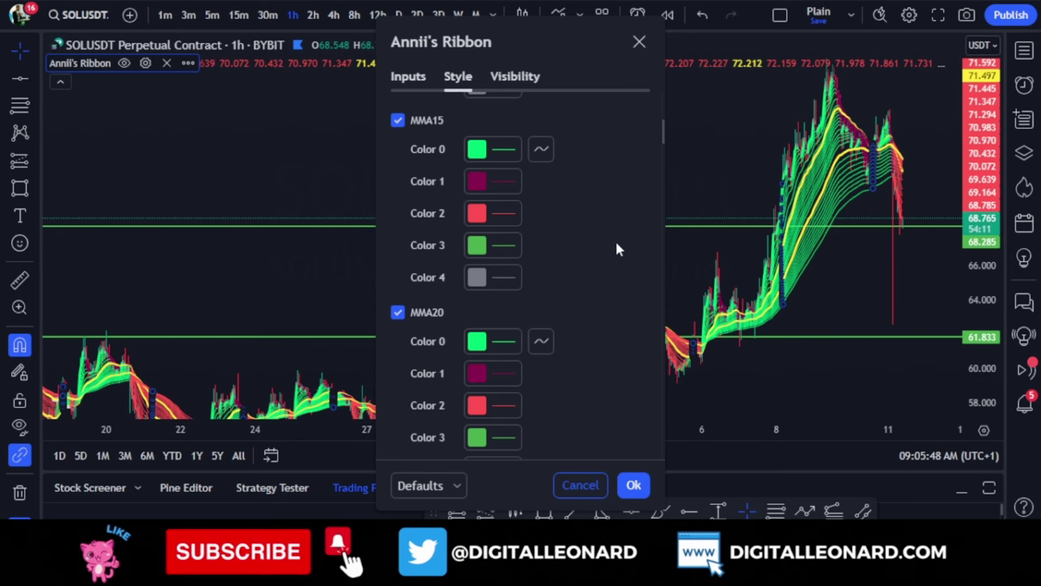
scroll(616, 249, down, 20)
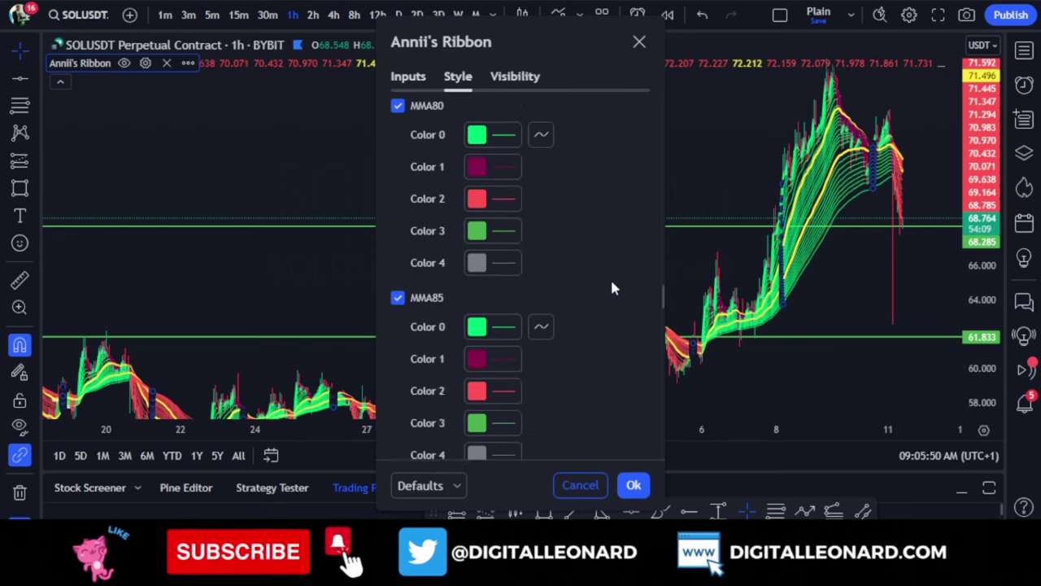
scroll(614, 289, down, 20)
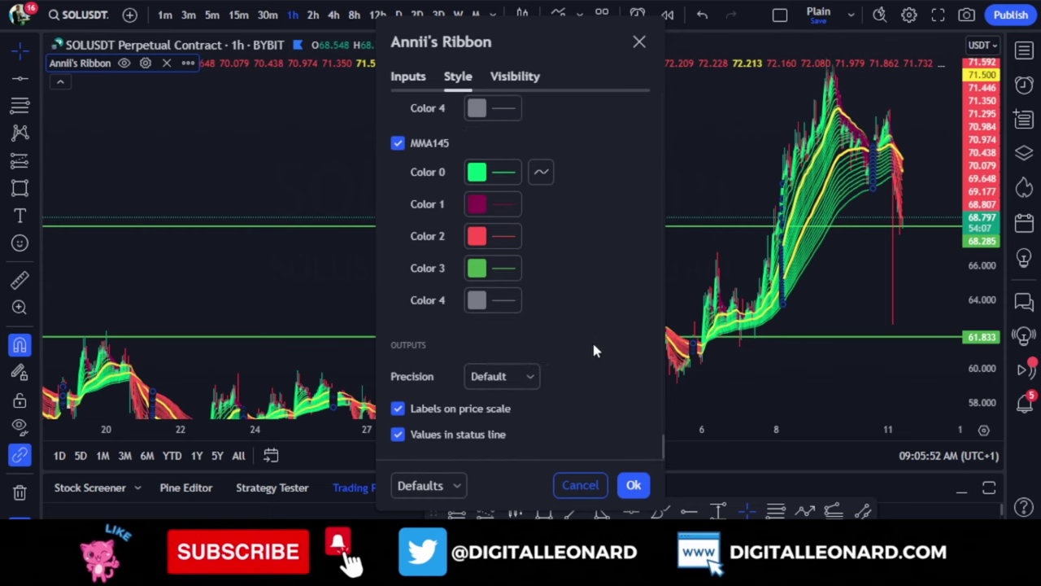
click(398, 412)
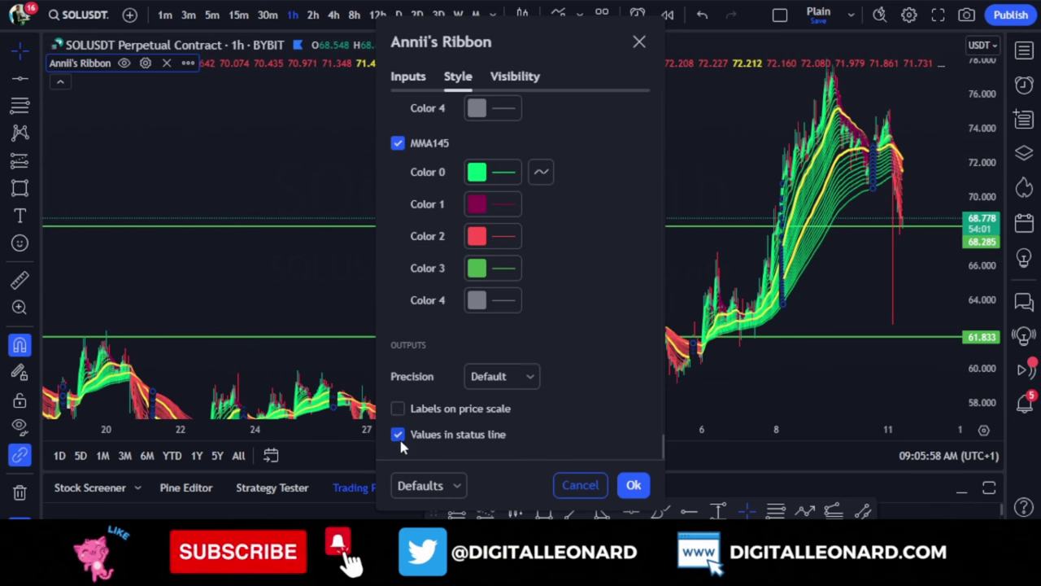
- Apply the ribbon style changes and switch SOLUSDT to the 15-minute timeframe
click(634, 485)
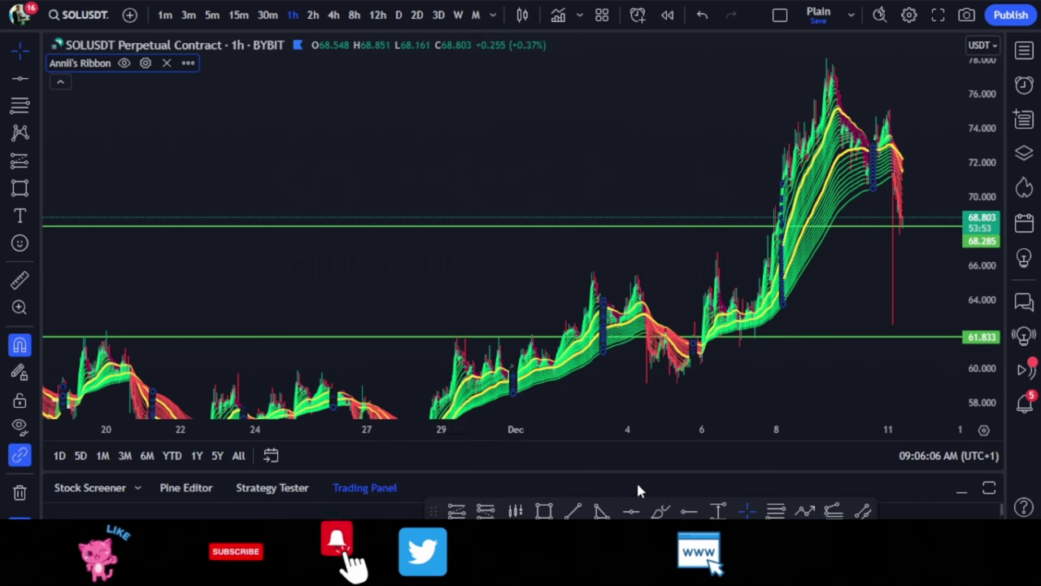
scroll(600, 272, up, 3)
scroll(600, 272, up, 2)
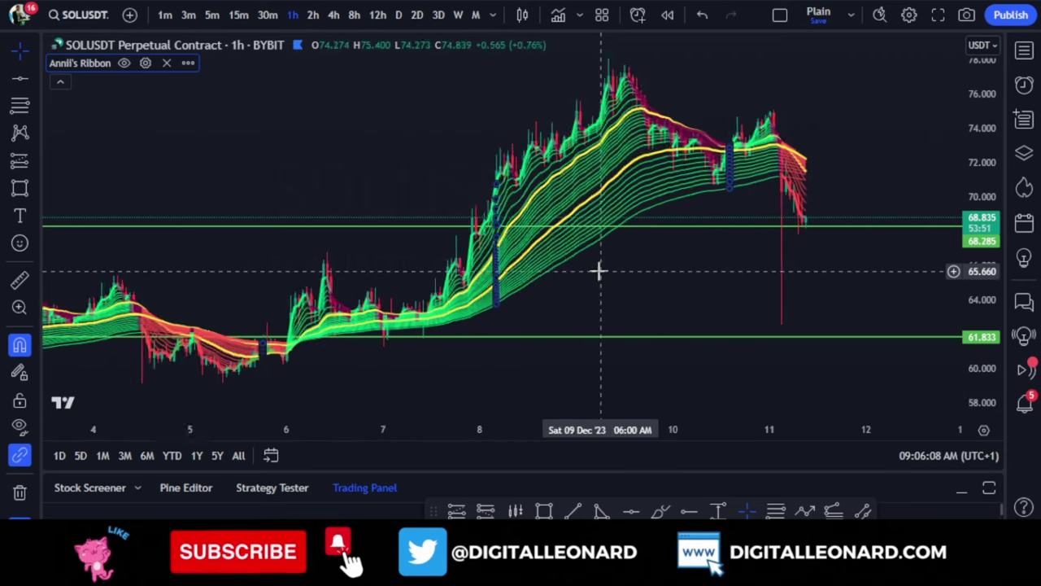
scroll(854, 392, down, 4)
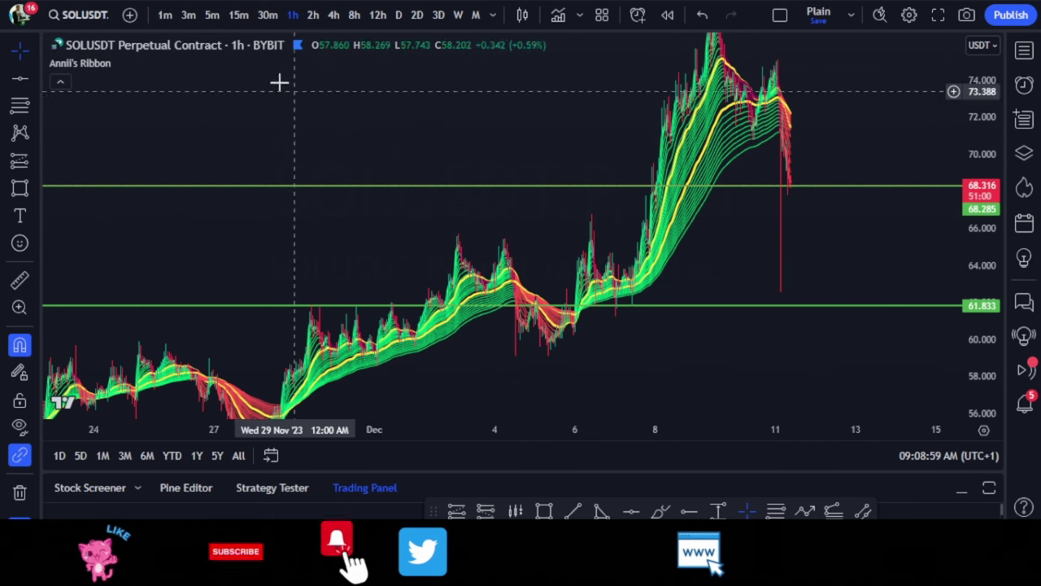
click(240, 16)
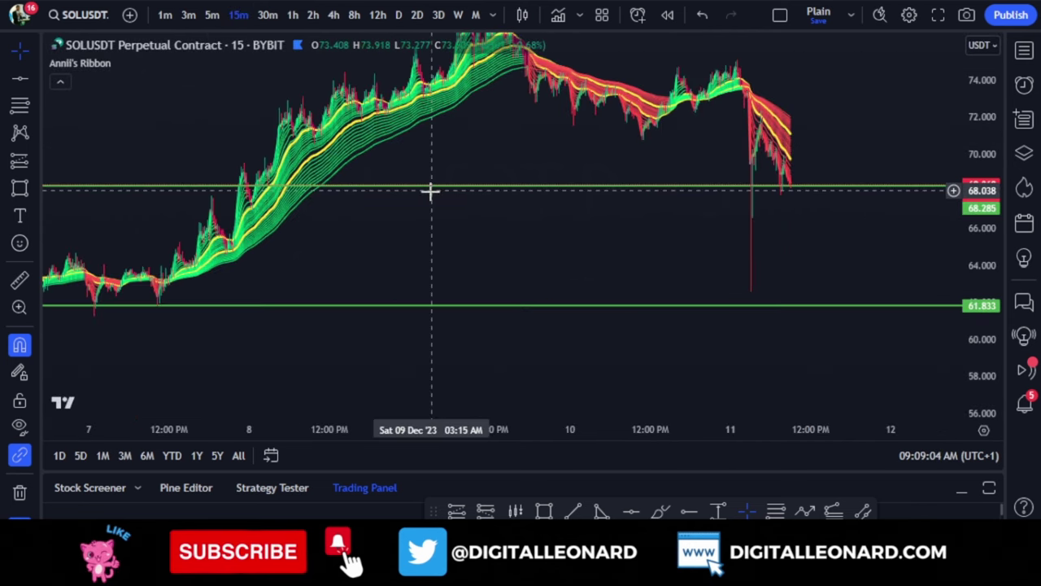
- Stretch the price scale and frame the start of the 7 December rally
scroll(400, 255, down, 3)
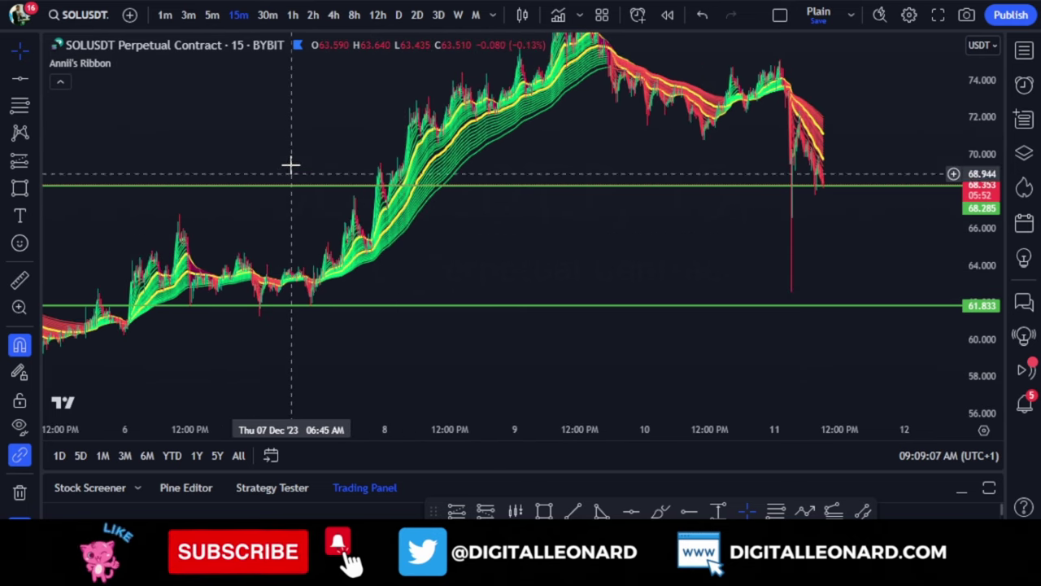
drag(292, 126, 375, 233)
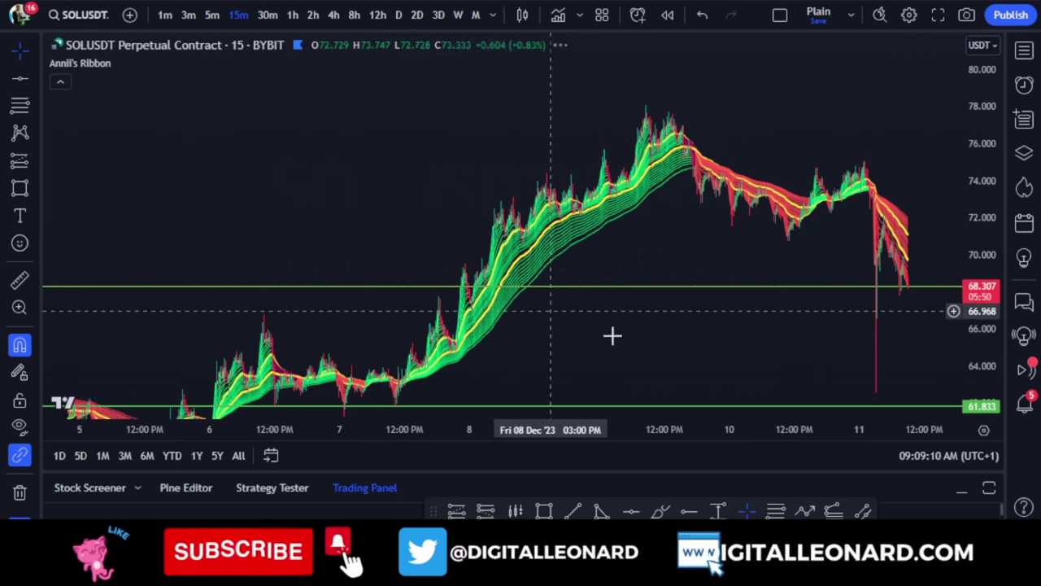
scroll(607, 328, up, 3)
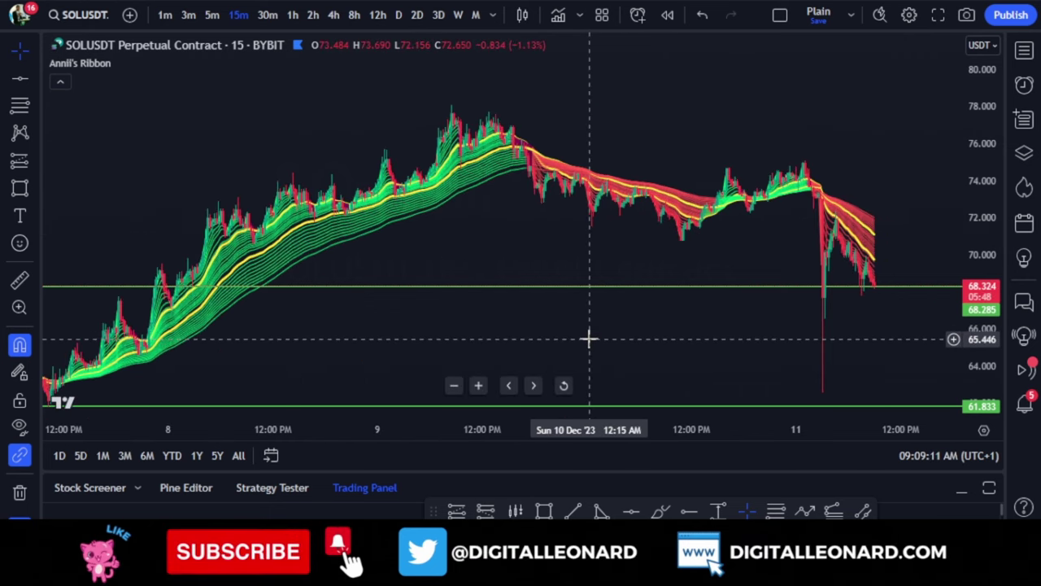
drag(502, 337, 690, 337)
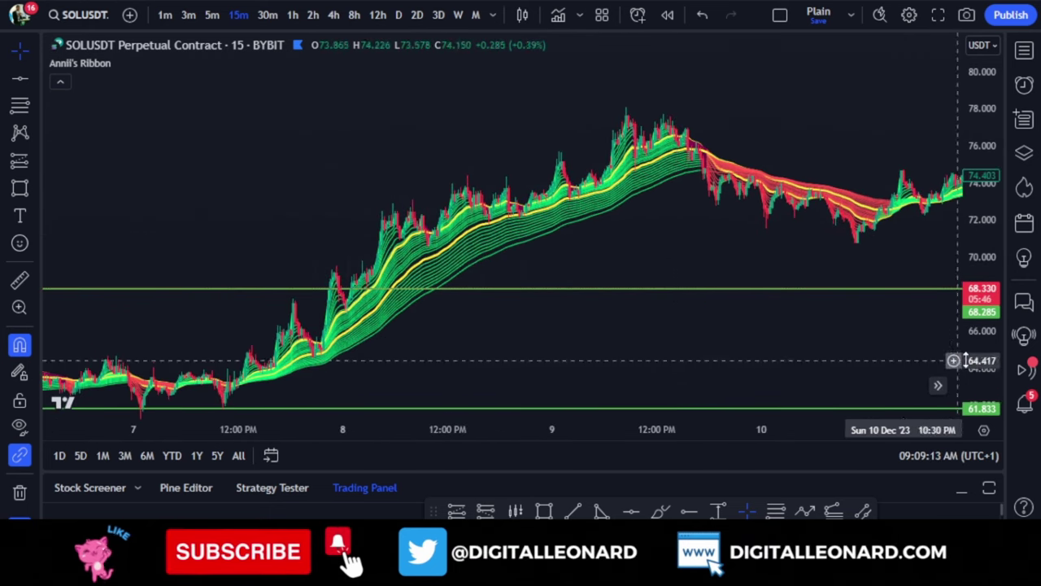
drag(988, 330, 973, 204)
drag(654, 295, 786, 87)
drag(620, 336, 884, 274)
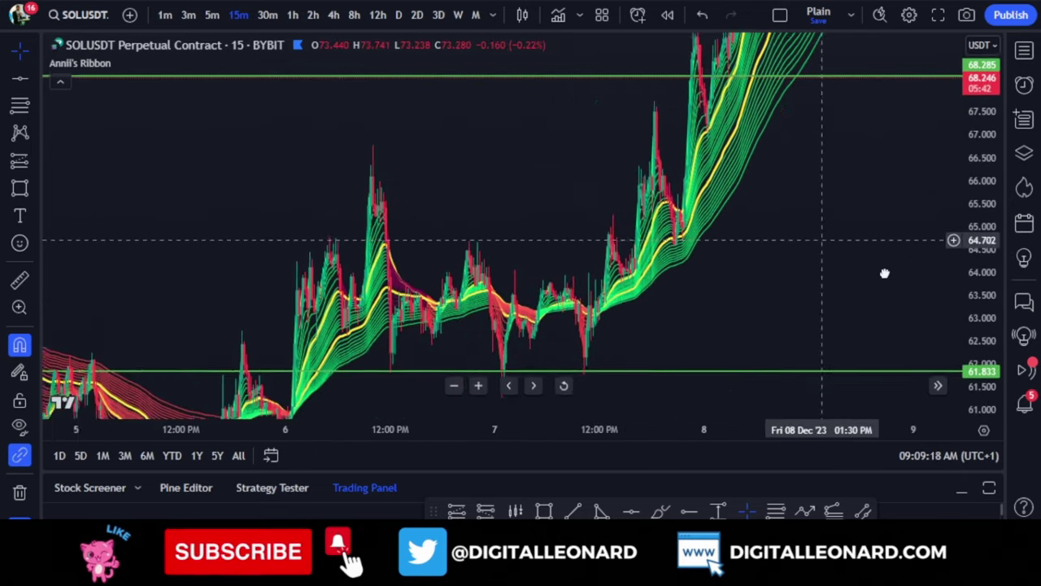
- Center the 7 December breakout, then pan back through 6, 5 and 4 December
scroll(761, 300, up, 3)
scroll(729, 288, up, 3)
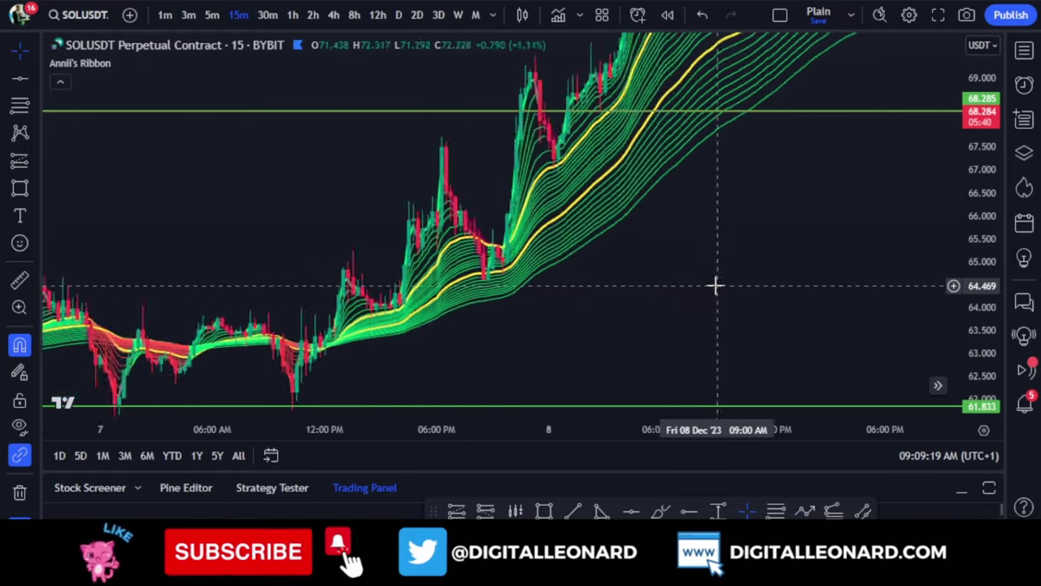
drag(623, 275, 830, 377)
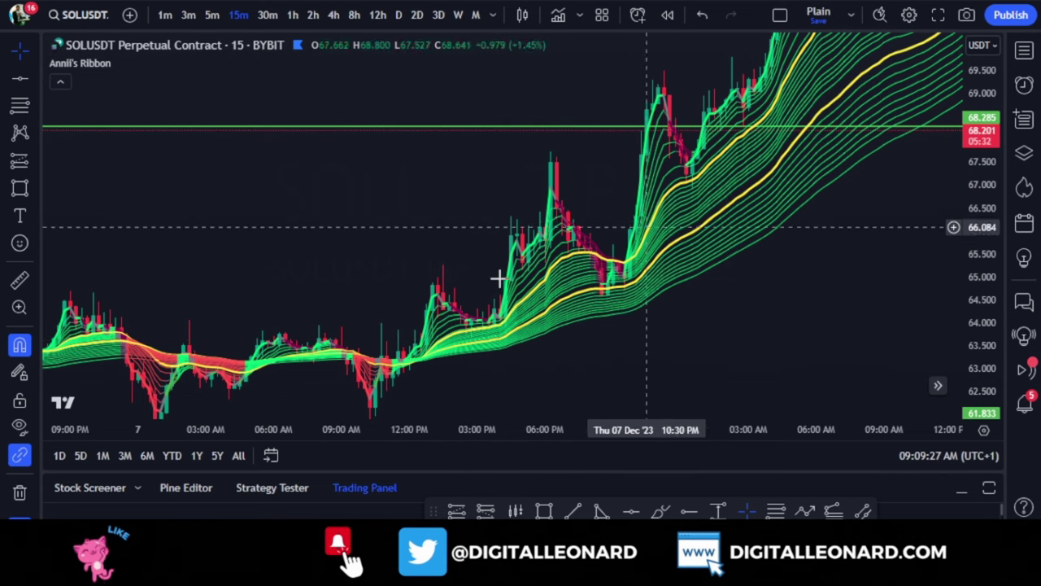
drag(228, 258, 714, 207)
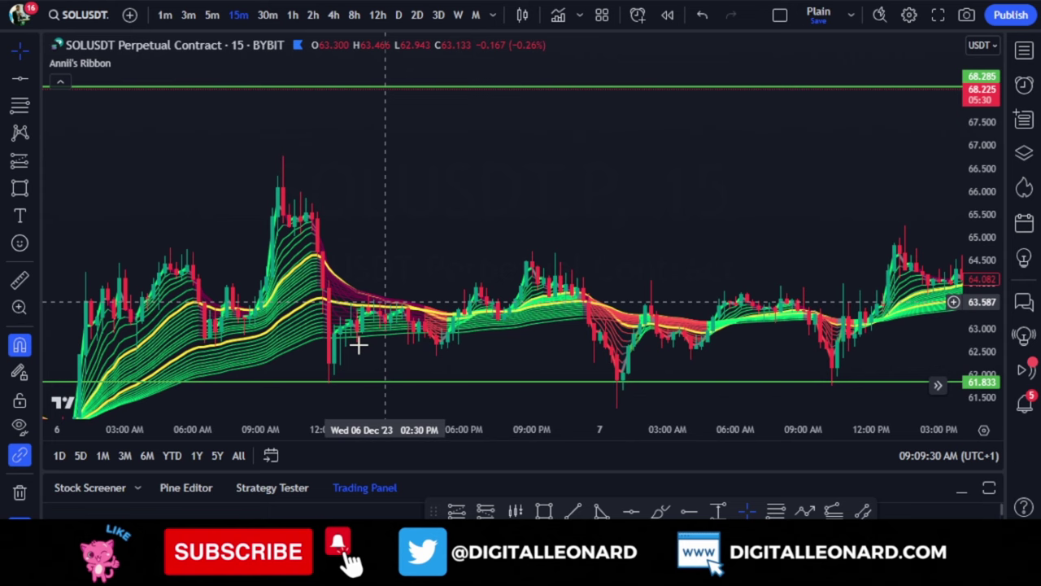
drag(187, 233, 732, 133)
drag(205, 325, 441, 309)
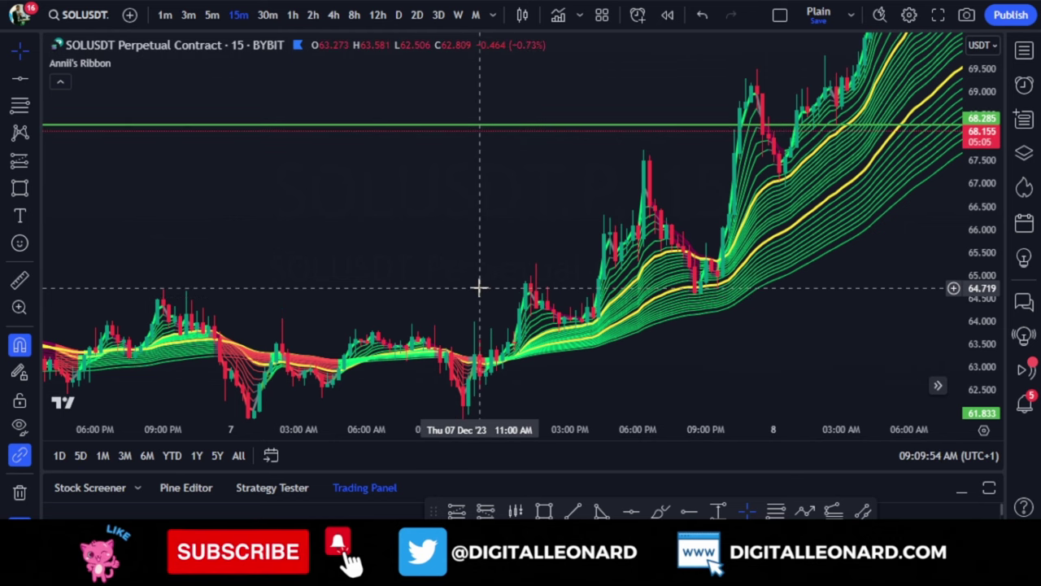
- Re-center the 15-minute chart on the 7 December rally
scroll(476, 288, down, 3)
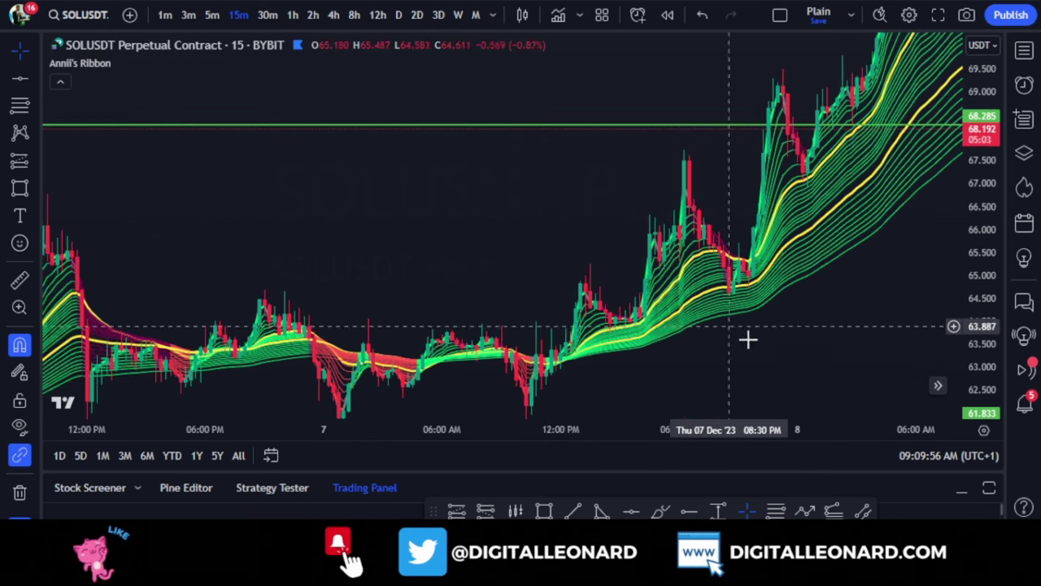
drag(749, 339, 719, 296)
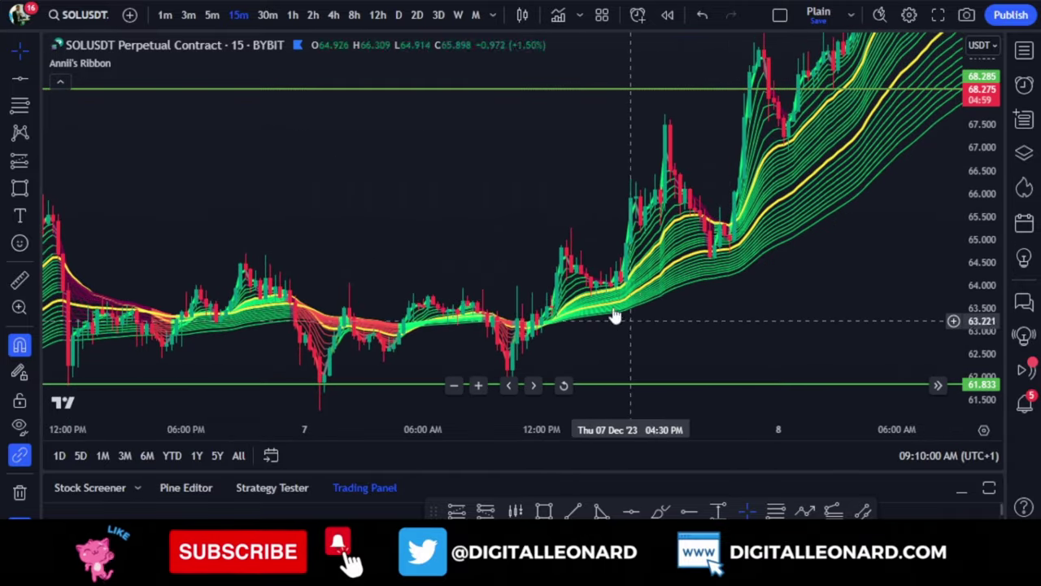
scroll(609, 309, down, 2)
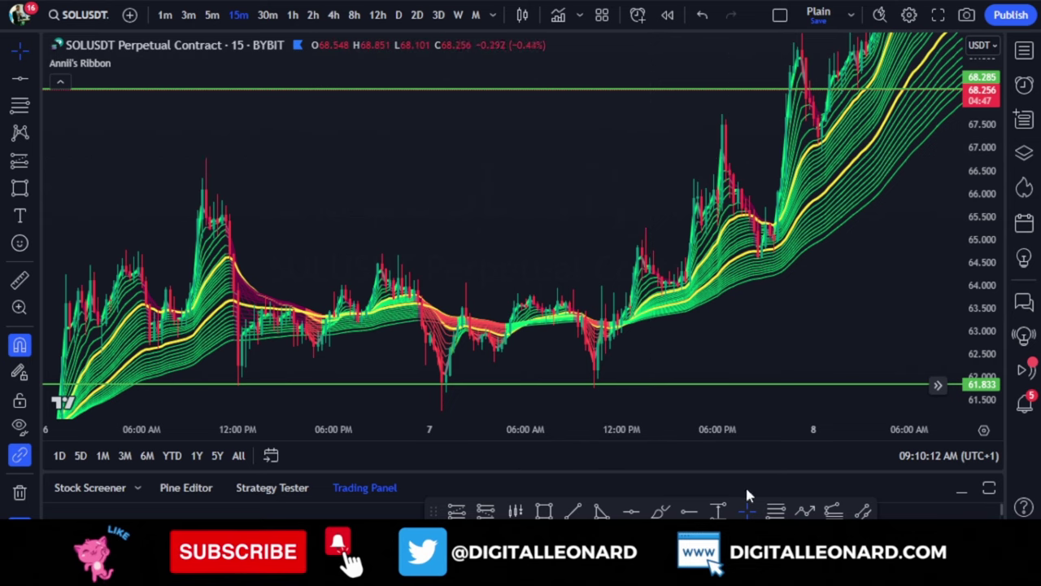
scroll(697, 372, up, 3)
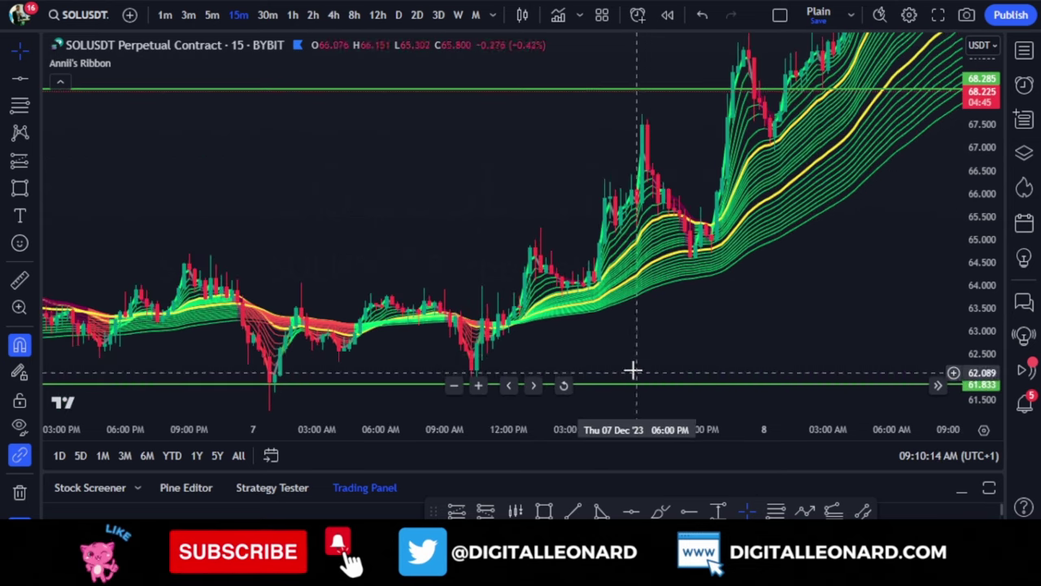
scroll(708, 336, down, 4)
drag(666, 317, 502, 295)
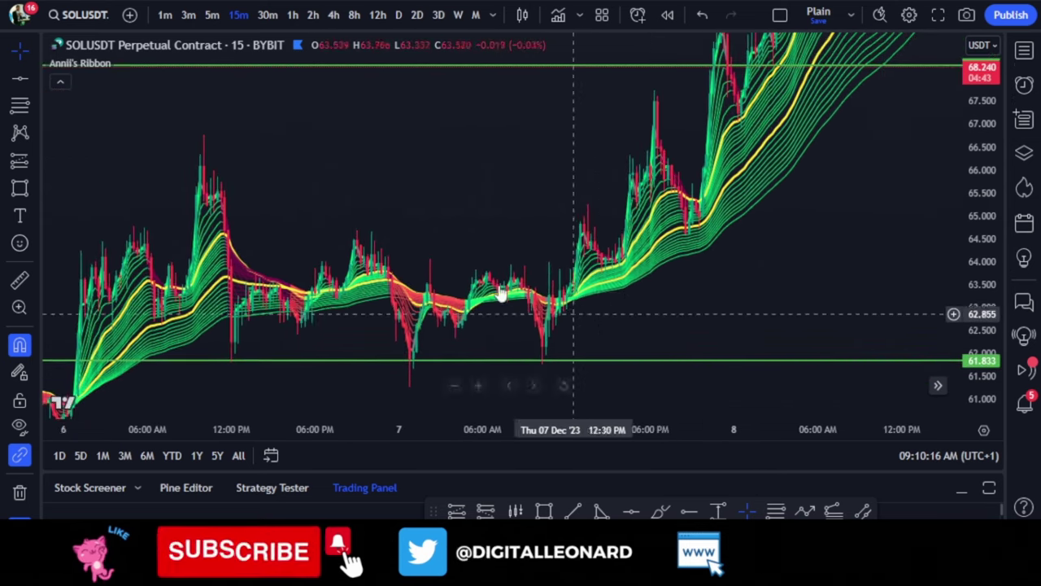
scroll(542, 325, up, 2)
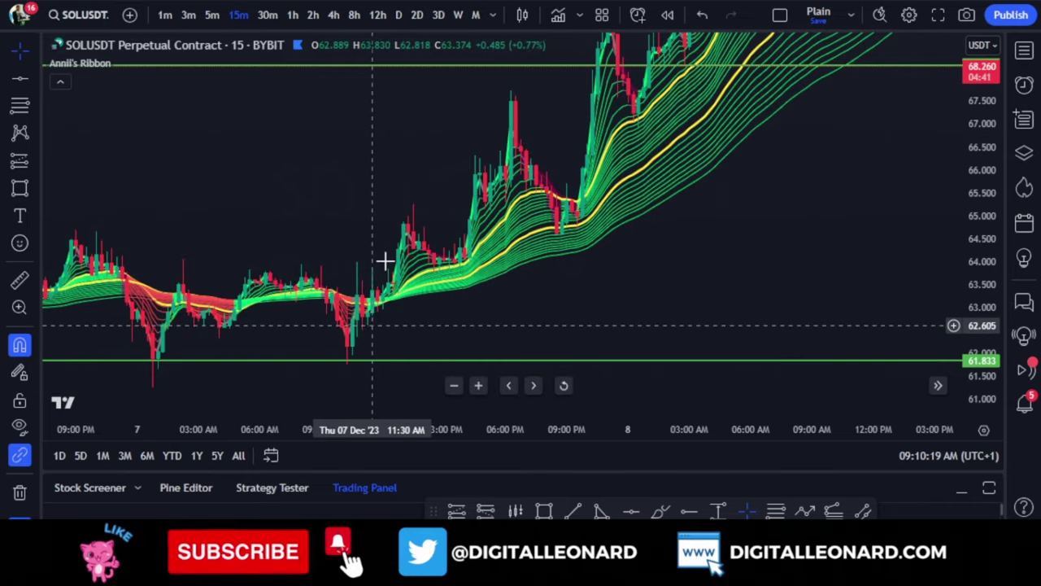
scroll(578, 330, down, 4)
- Stretch prices to frame the Dec 6–7 range and select the Brush tool
drag(991, 344, 980, 267)
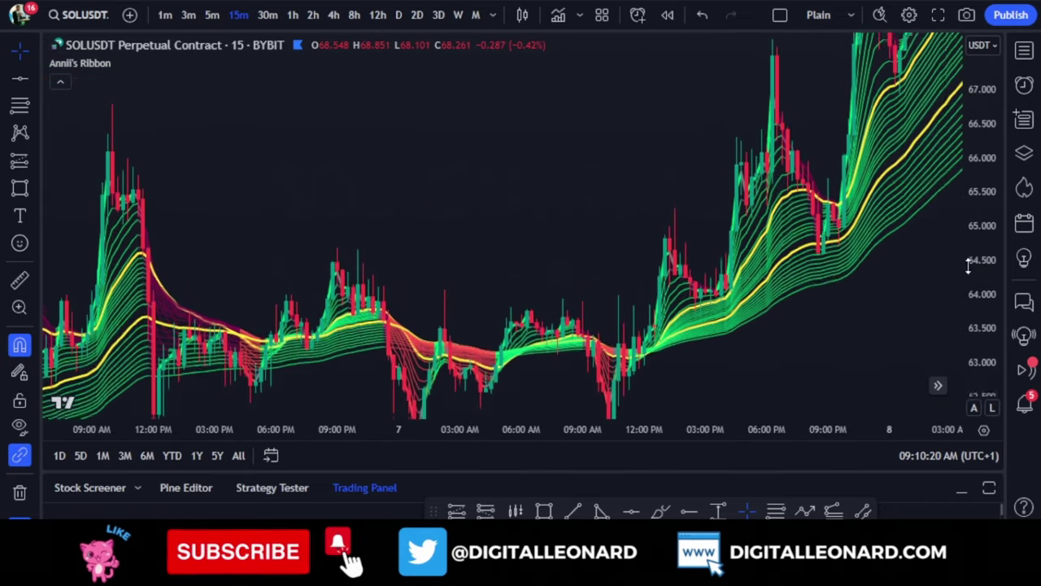
drag(800, 393, 637, 320)
drag(508, 339, 414, 309)
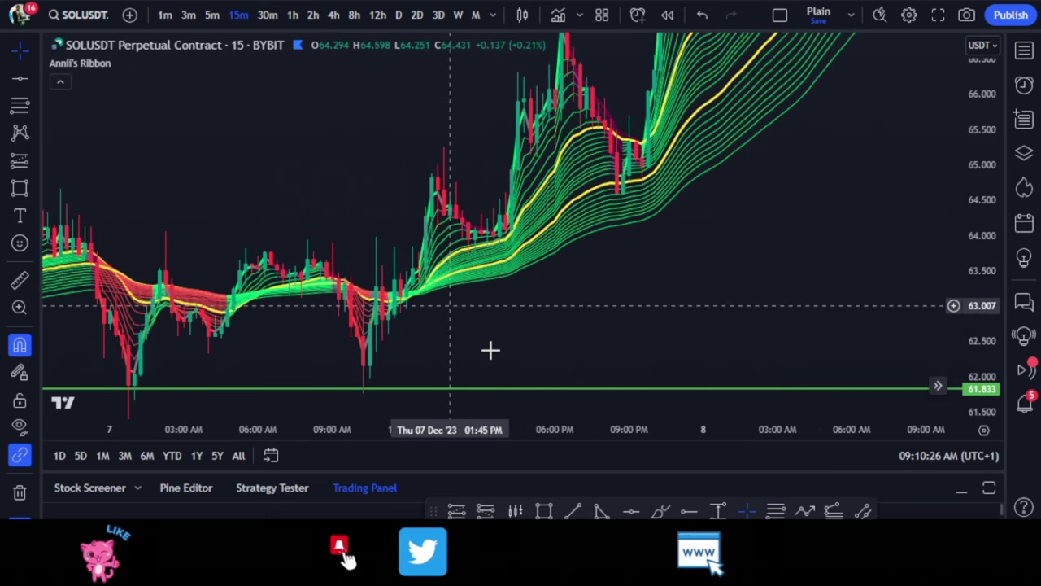
drag(490, 350, 593, 365)
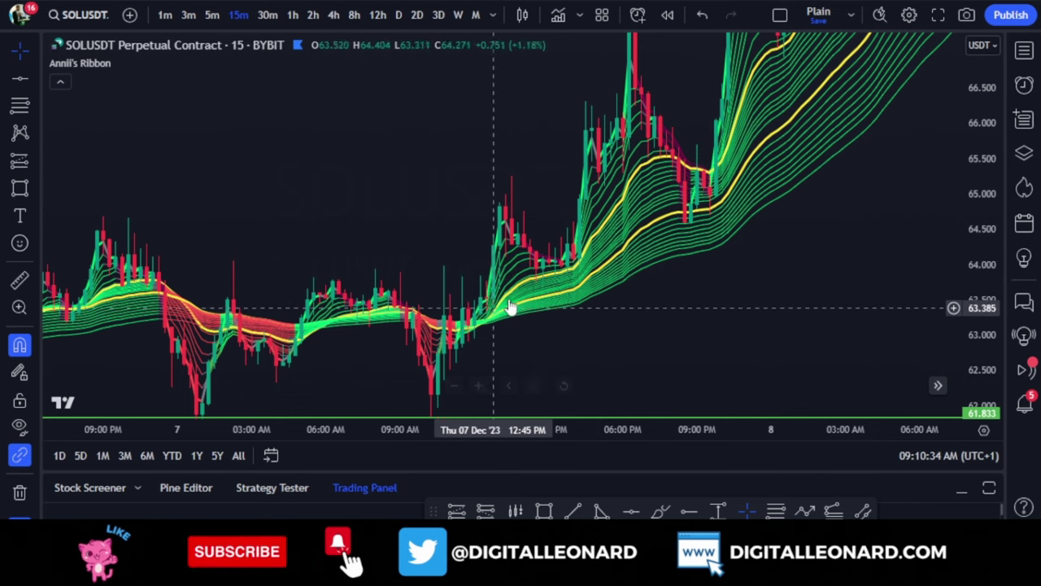
drag(627, 351, 772, 342)
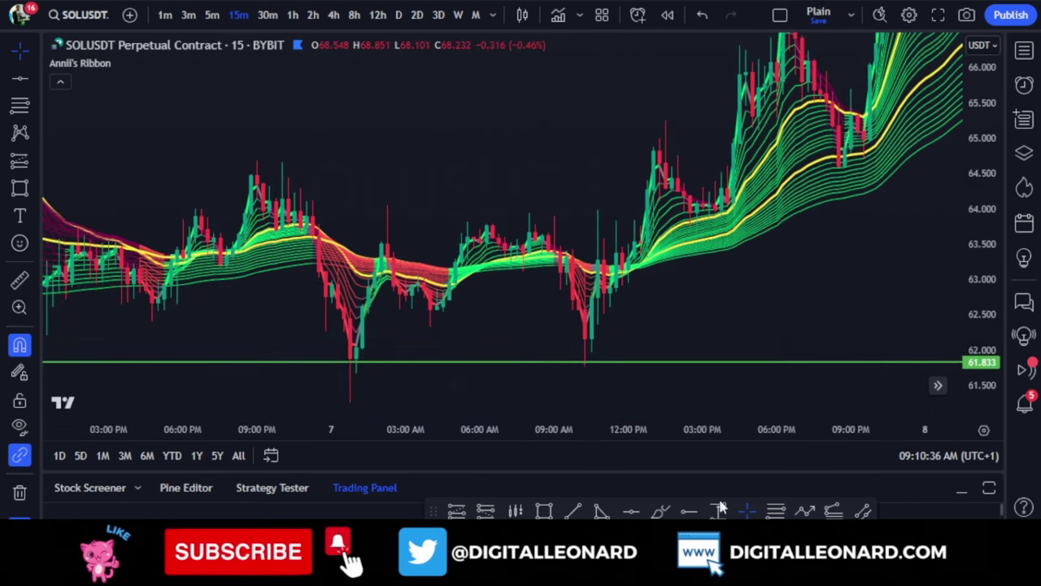
click(660, 511)
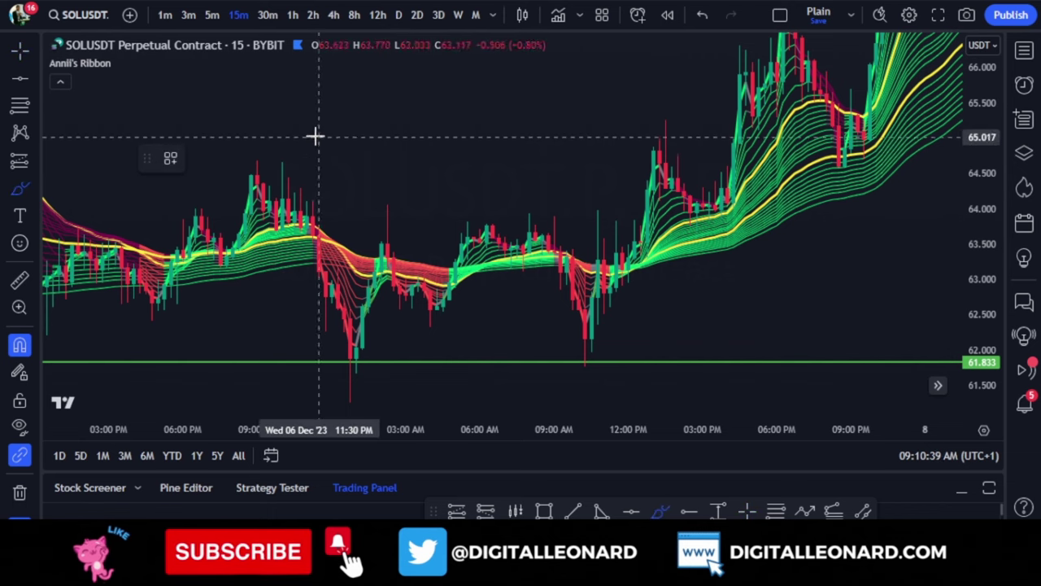
mouse_move(121, 166)
mouse_down()
mouse_move(167, 313)
mouse_move(456, 335)
mouse_move(634, 309)
mouse_move(648, 242)
mouse_move(446, 145)
mouse_move(174, 159)
mouse_move(128, 200)
mouse_up()
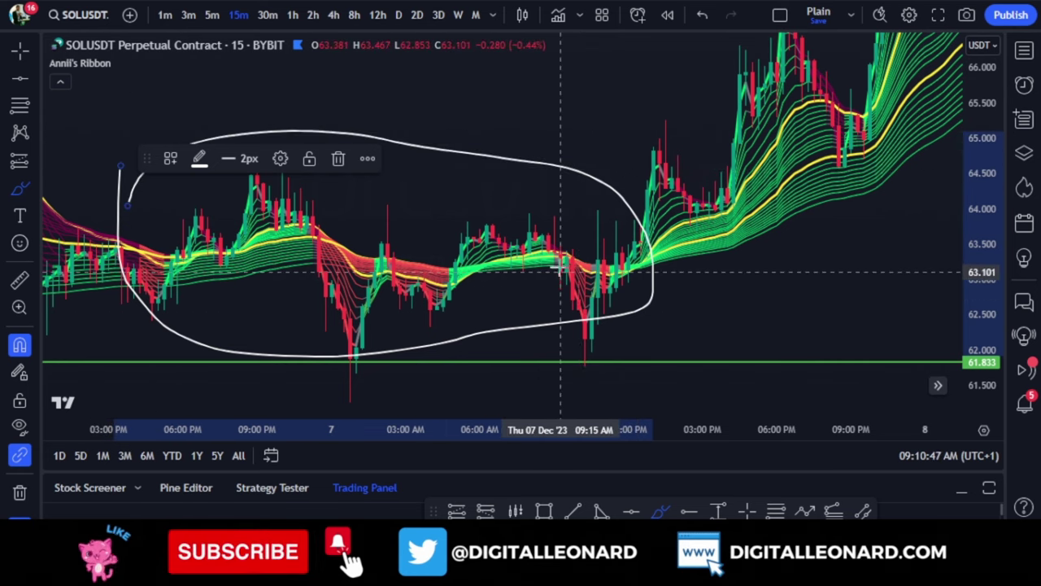
click(342, 158)
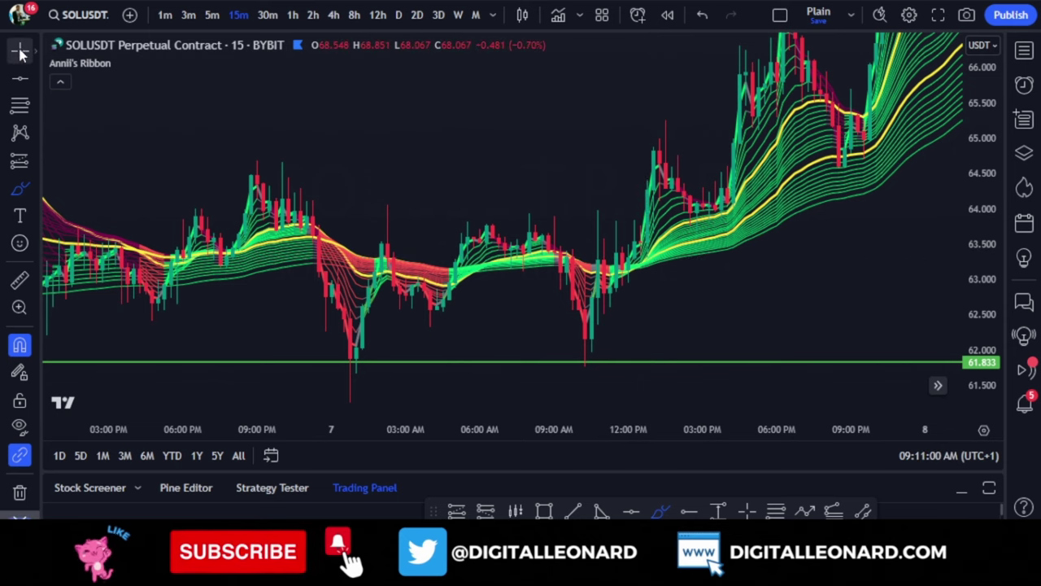
drag(767, 233, 523, 366)
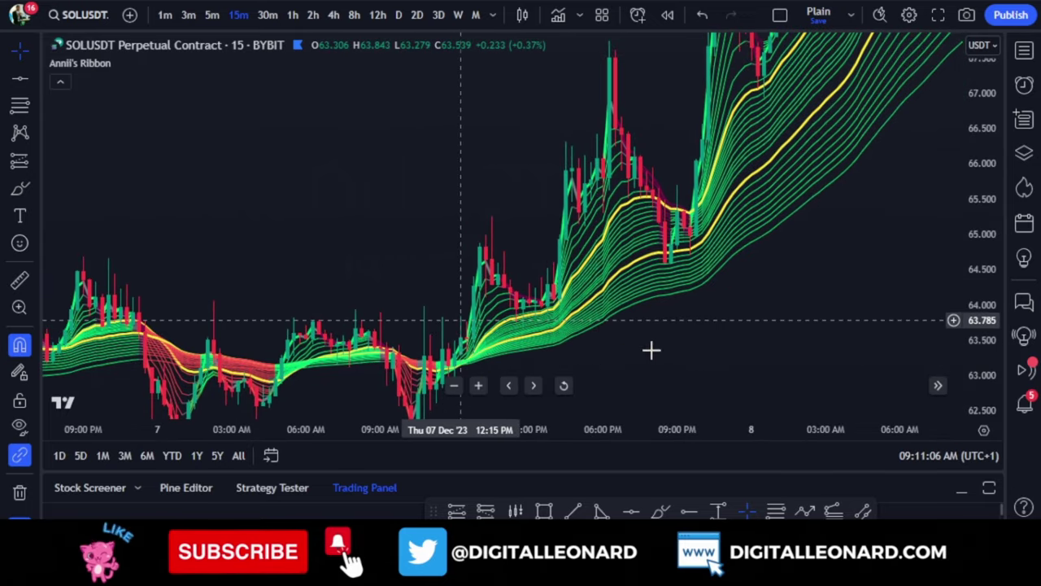
drag(651, 350, 574, 333)
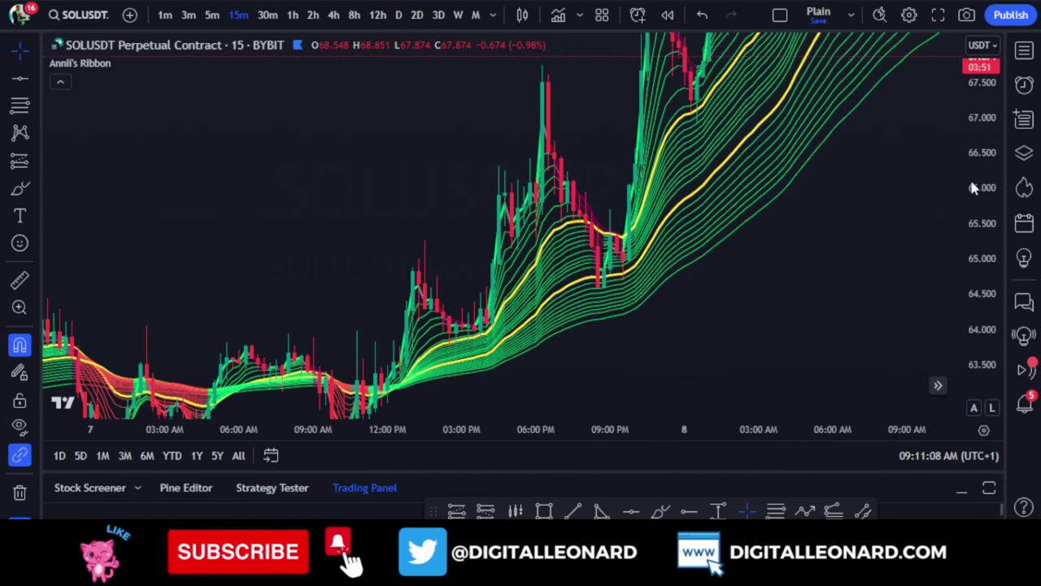
drag(975, 189, 975, 223)
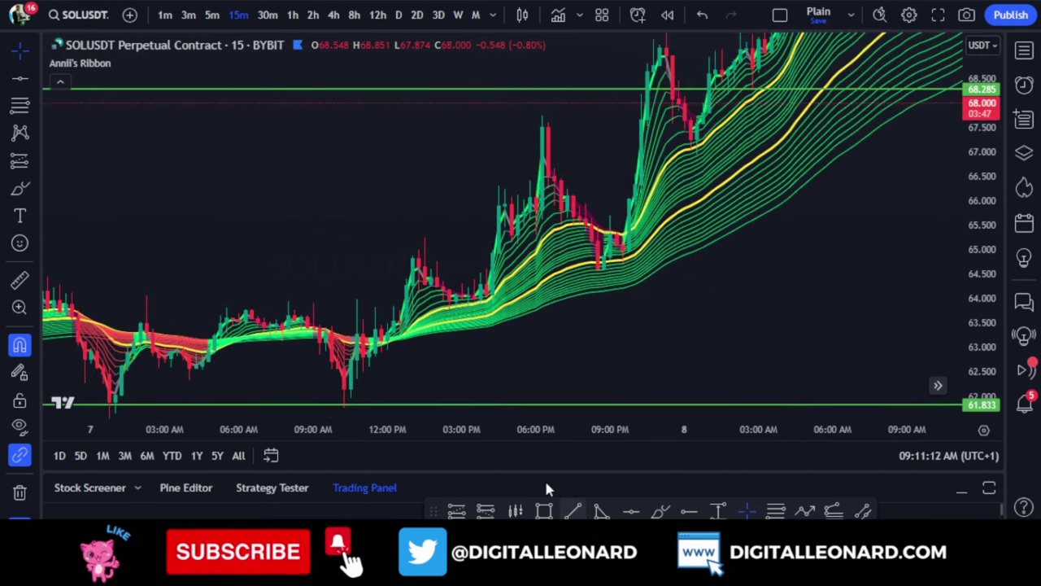
click(573, 511)
click(356, 380)
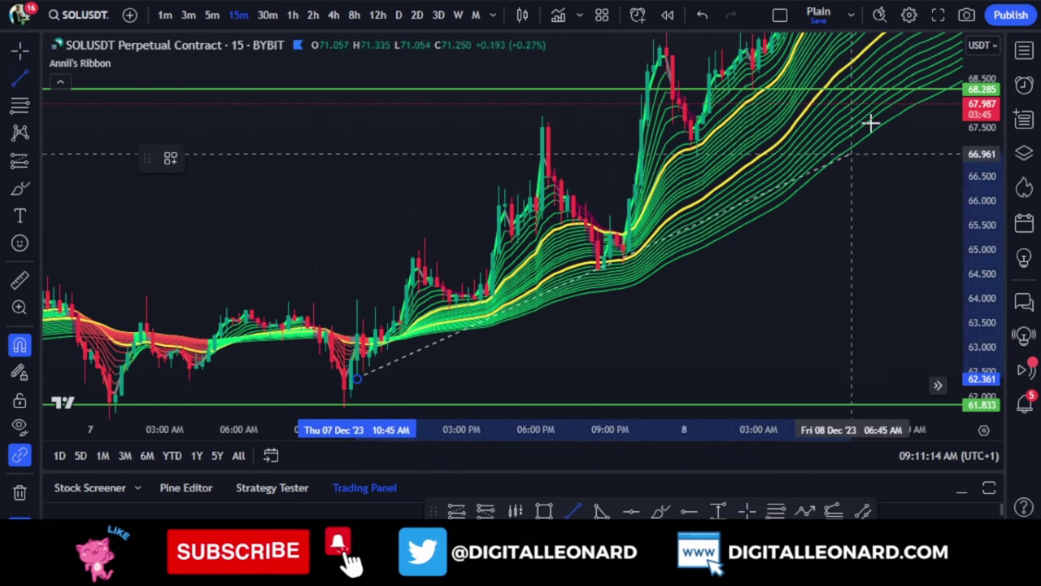
click(901, 99)
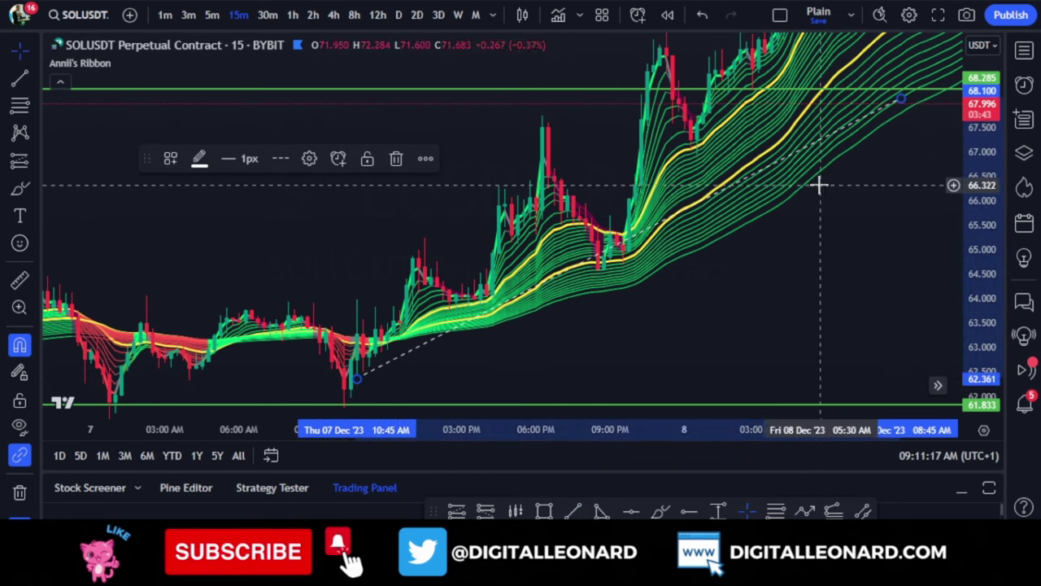
click(398, 159)
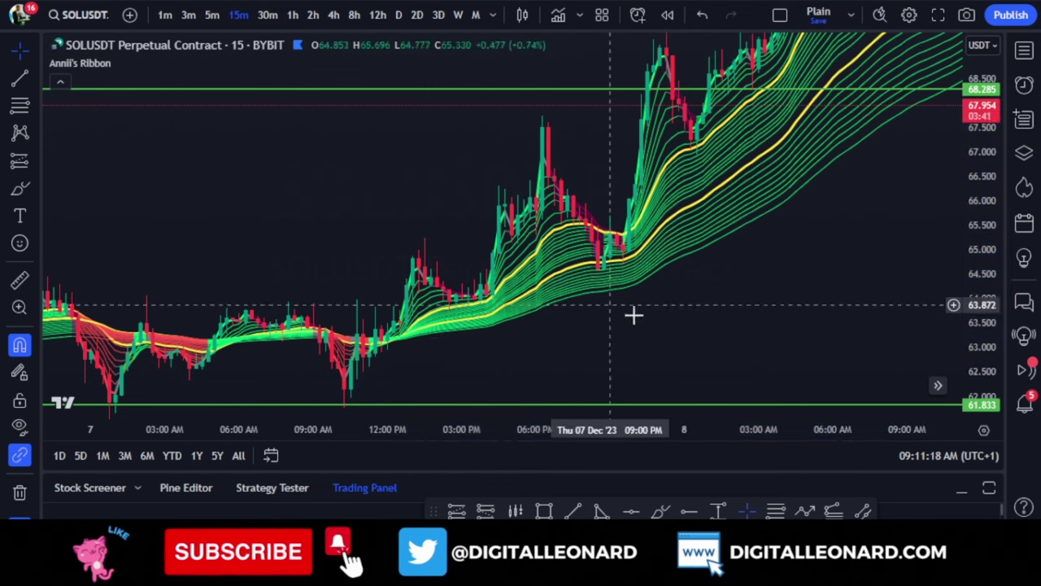
- Stretch the price scale and frame the candles around the 7 Dec breakout
scroll(602, 312, up, 1)
drag(602, 311, 763, 333)
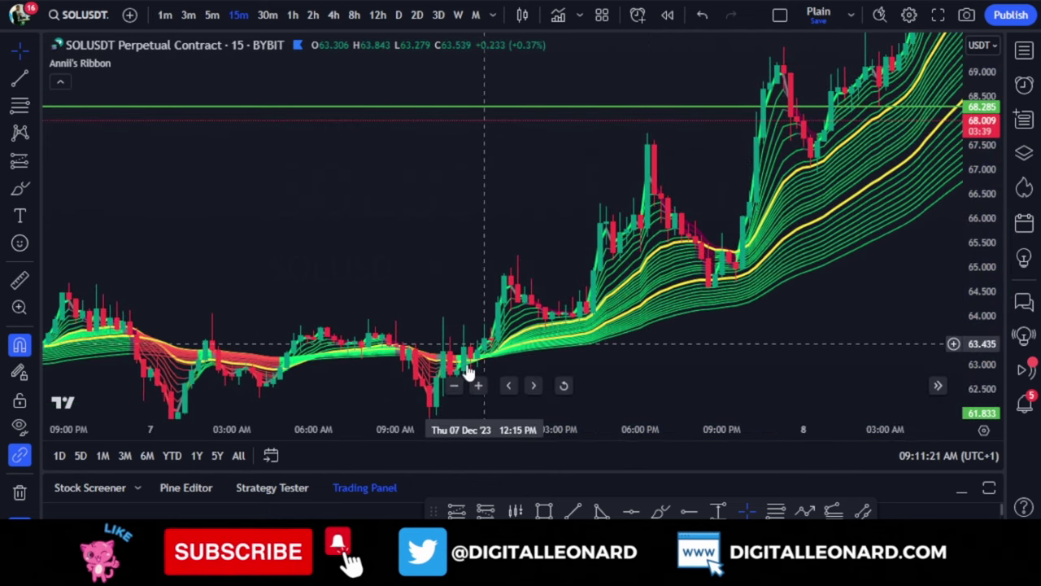
drag(1000, 359, 581, 219)
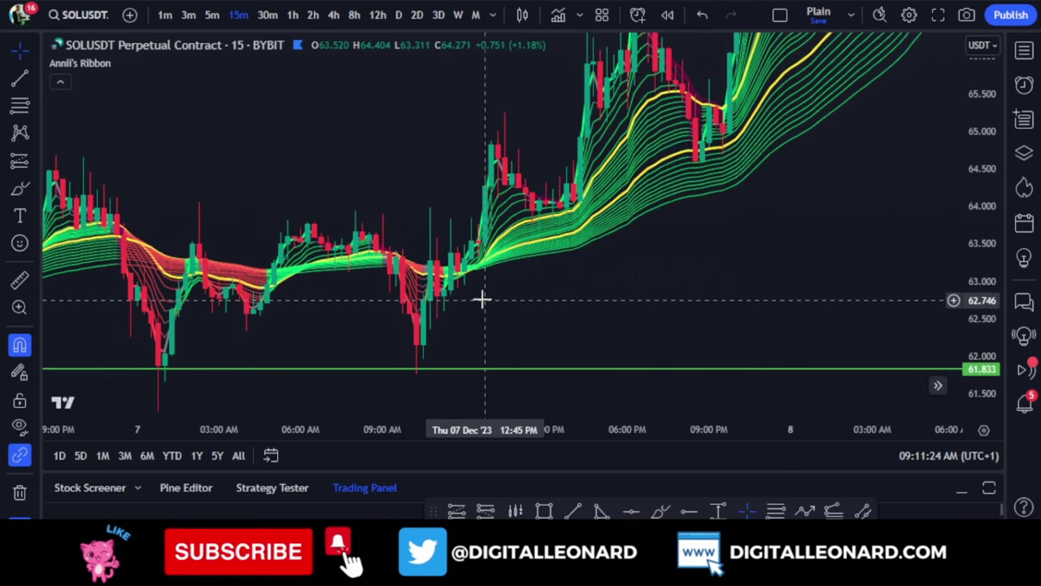
scroll(484, 285, up, 1)
drag(429, 277, 608, 295)
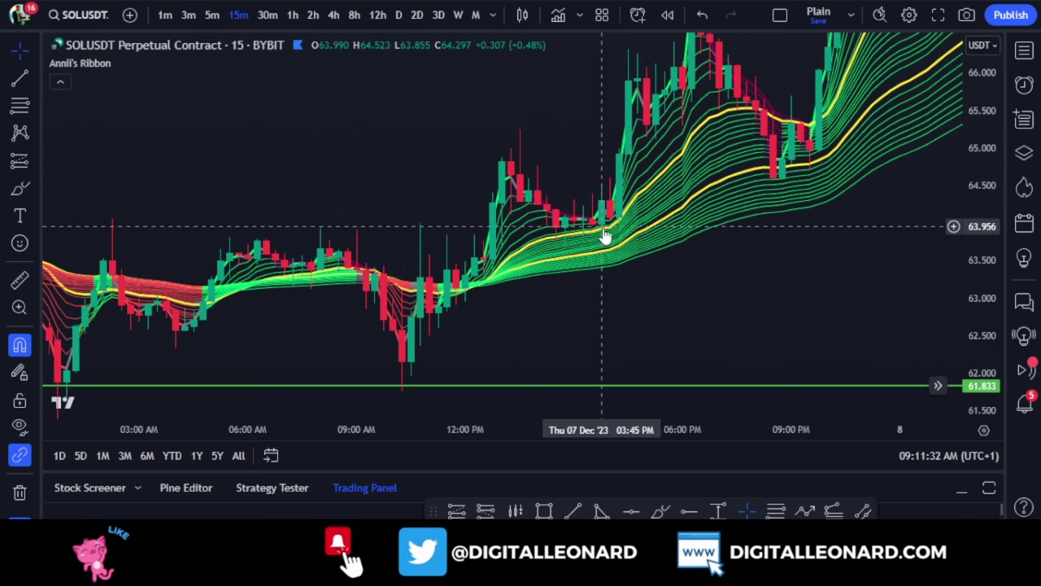
drag(512, 319, 393, 359)
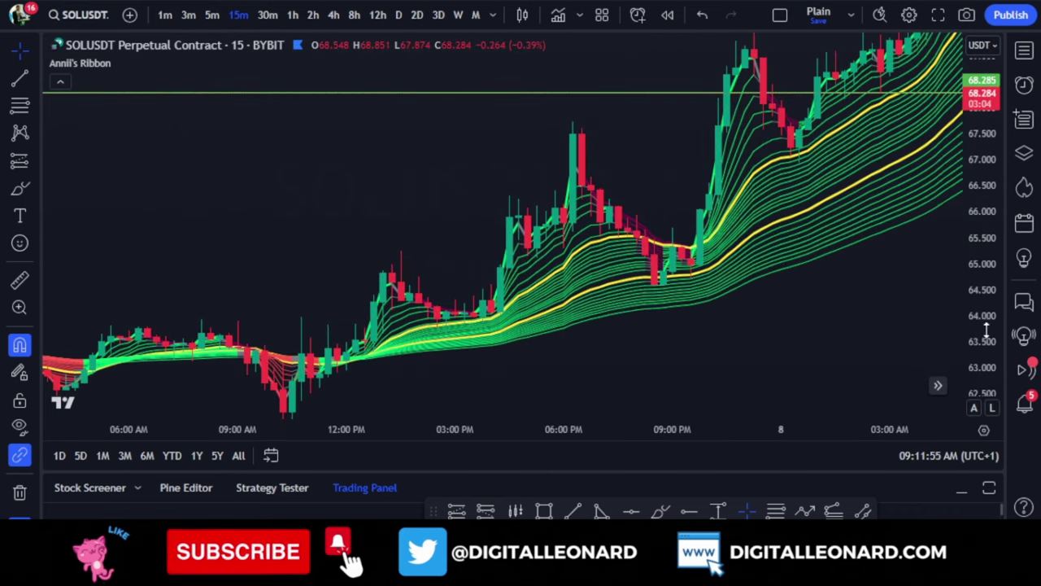
drag(986, 297, 986, 241)
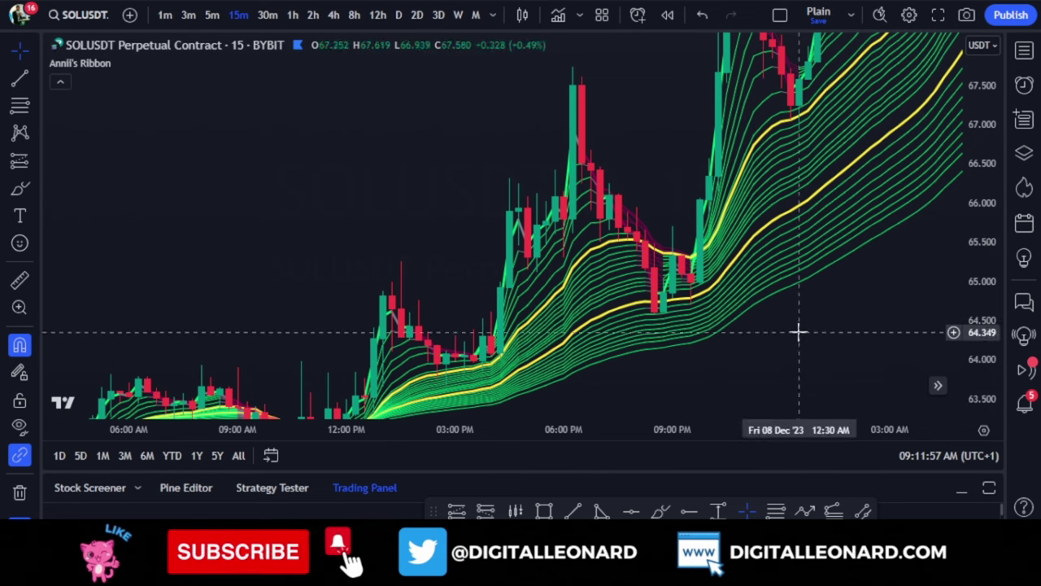
drag(769, 347, 783, 296)
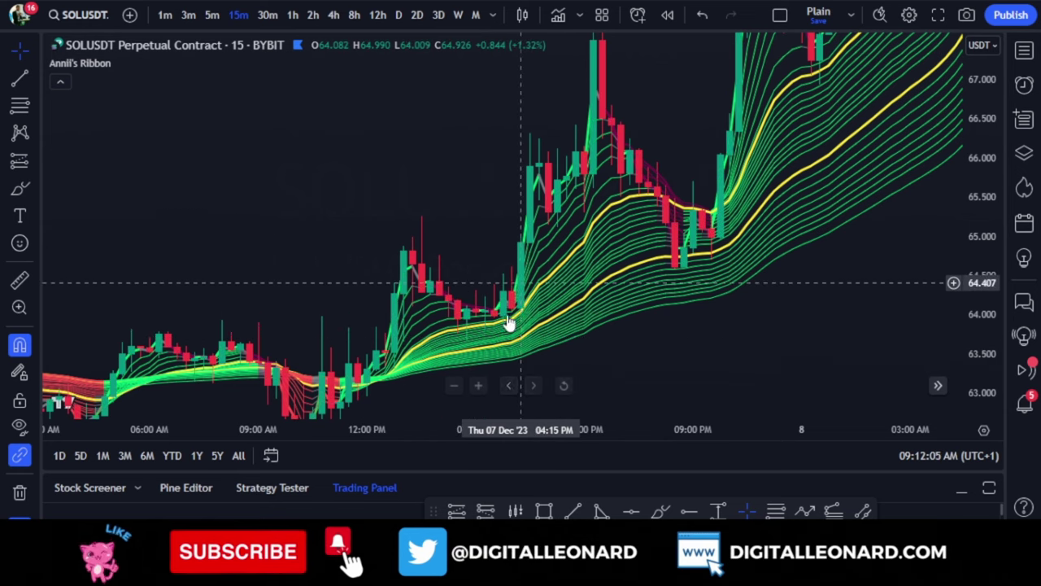
- Pan forward to show the Dec 8 rally through 68.285 to above 69
drag(610, 147, 523, 156)
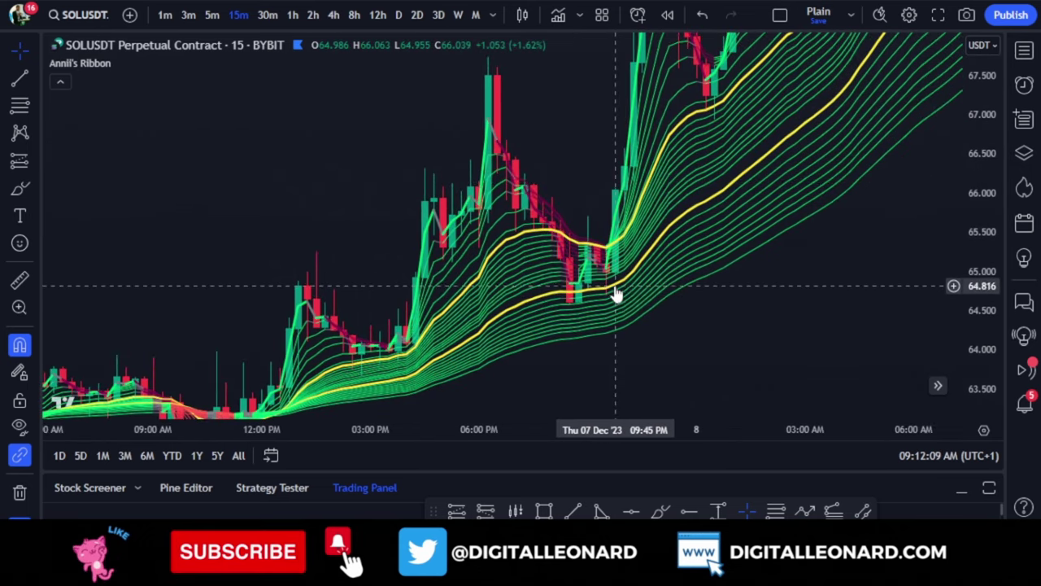
drag(708, 105, 656, 239)
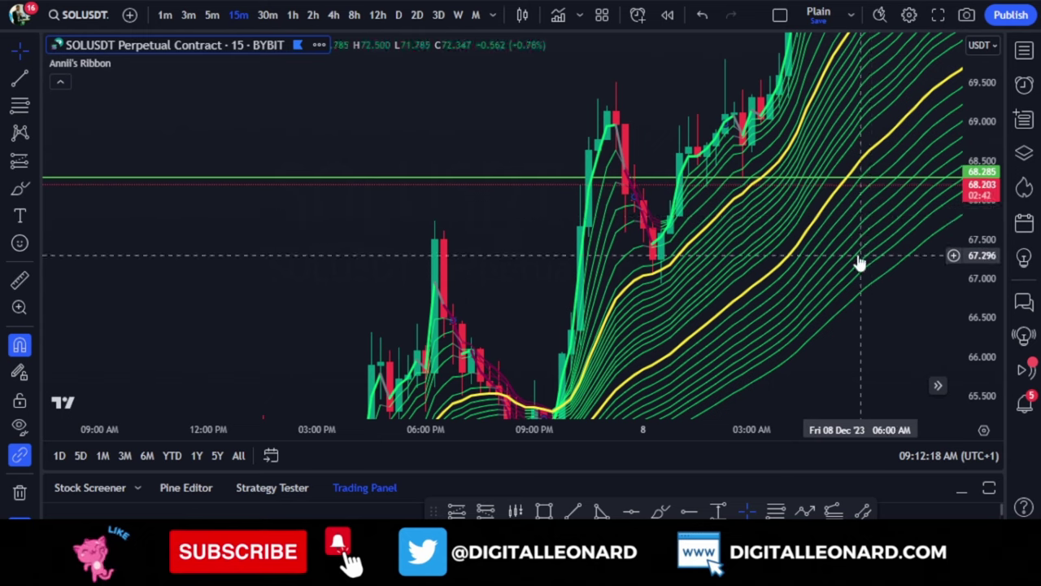
scroll(868, 223, down, 1)
scroll(868, 233, down, 1)
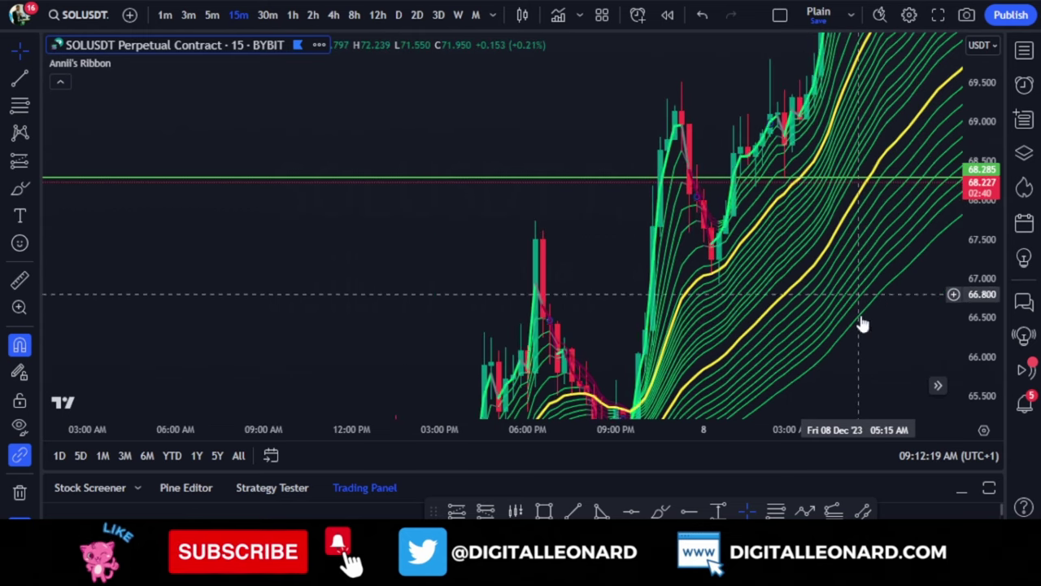
drag(863, 298, 806, 242)
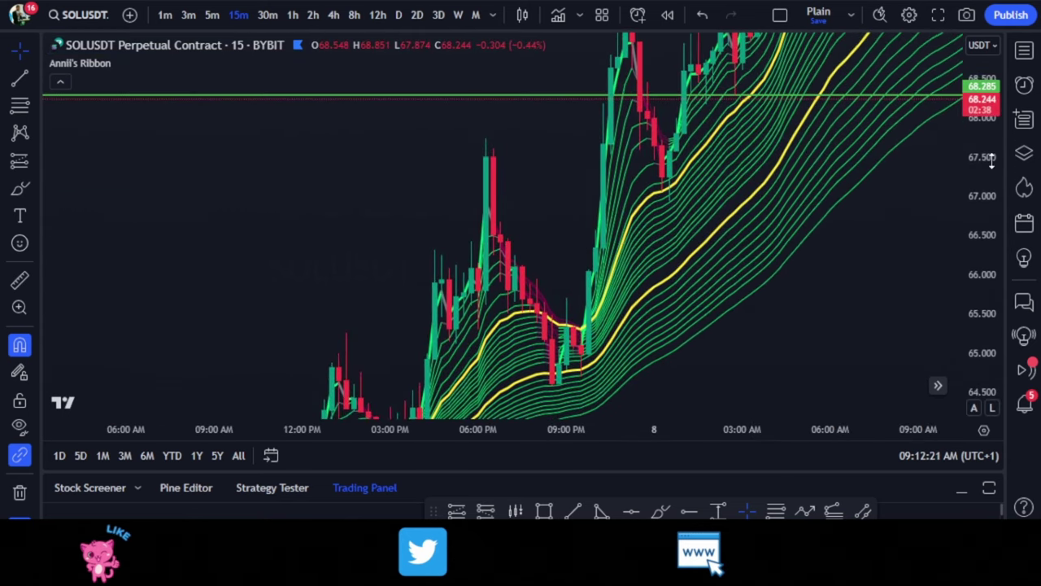
scroll(744, 344, down, 2)
scroll(764, 277, left, 2)
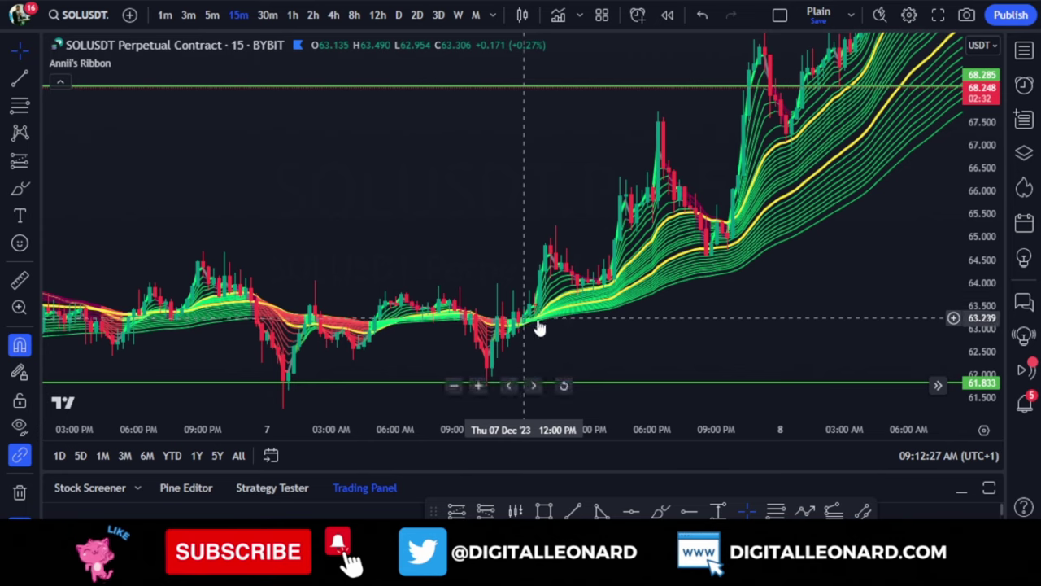
scroll(548, 323, up, 2)
drag(548, 323, 813, 325)
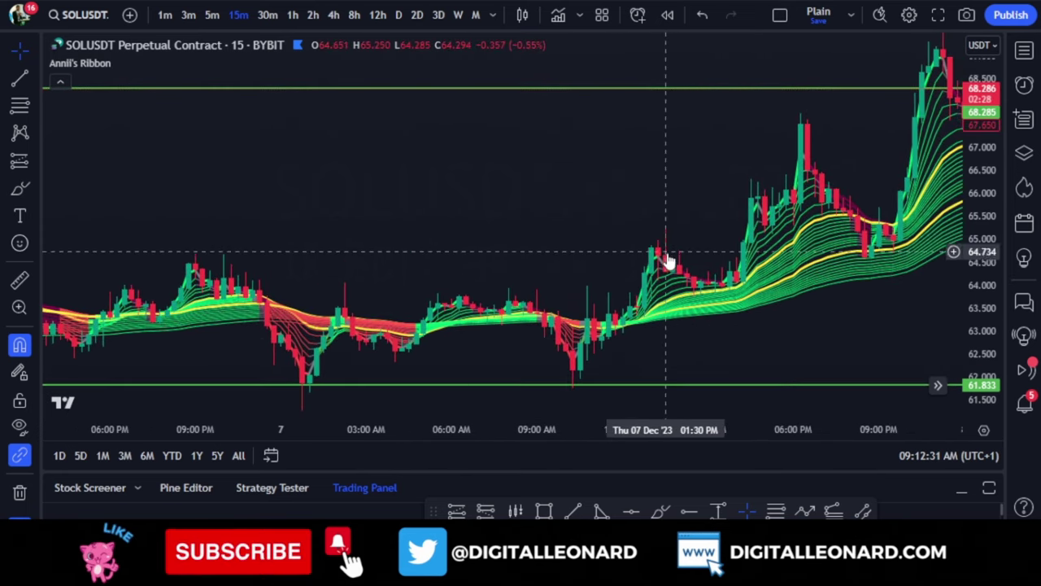
drag(734, 298, 558, 368)
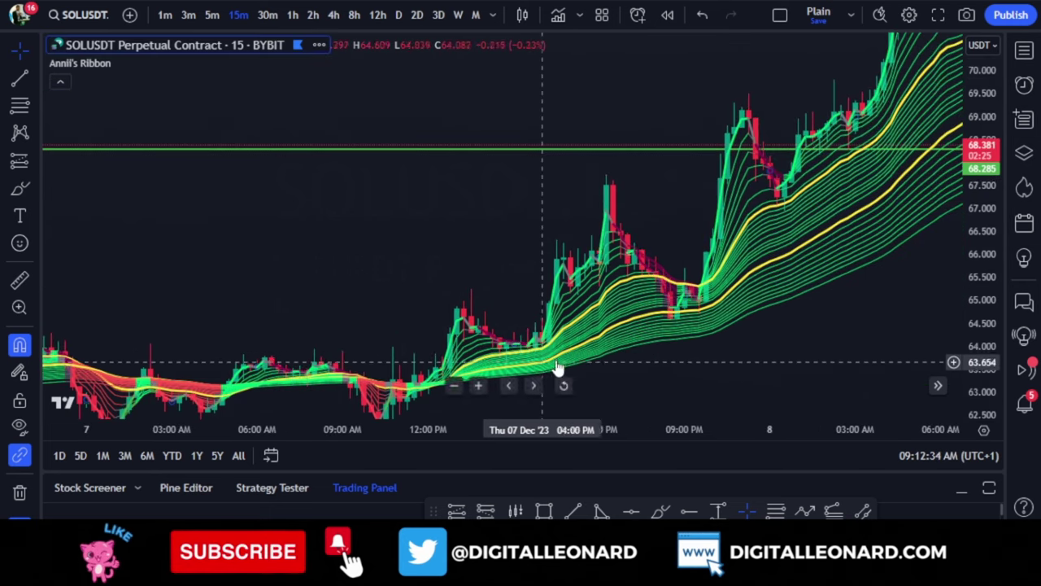
- Place a long position at 63.960 on the 7 Dec pullback, target at the upper green line
click(19, 281)
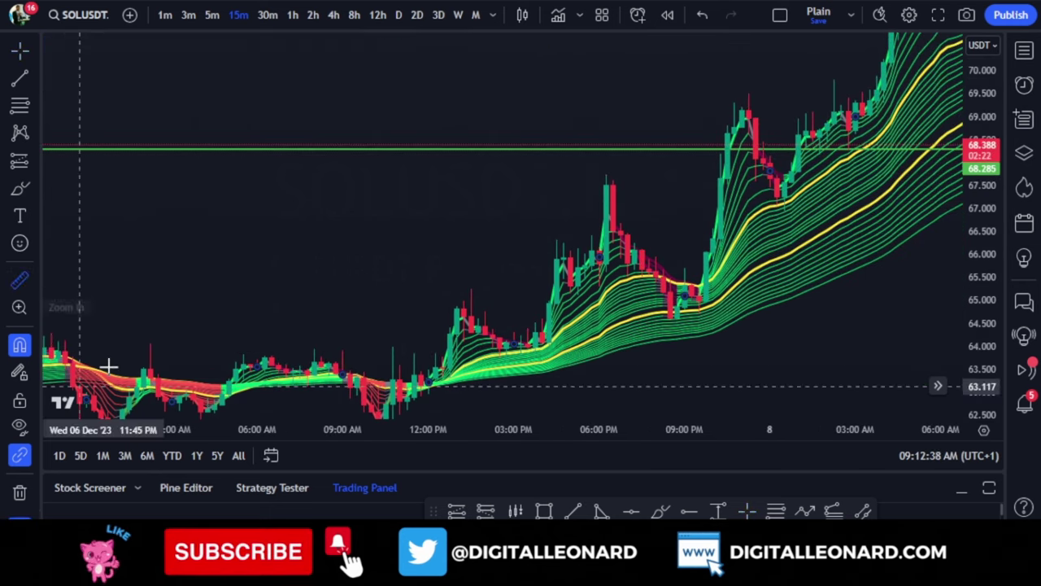
click(458, 511)
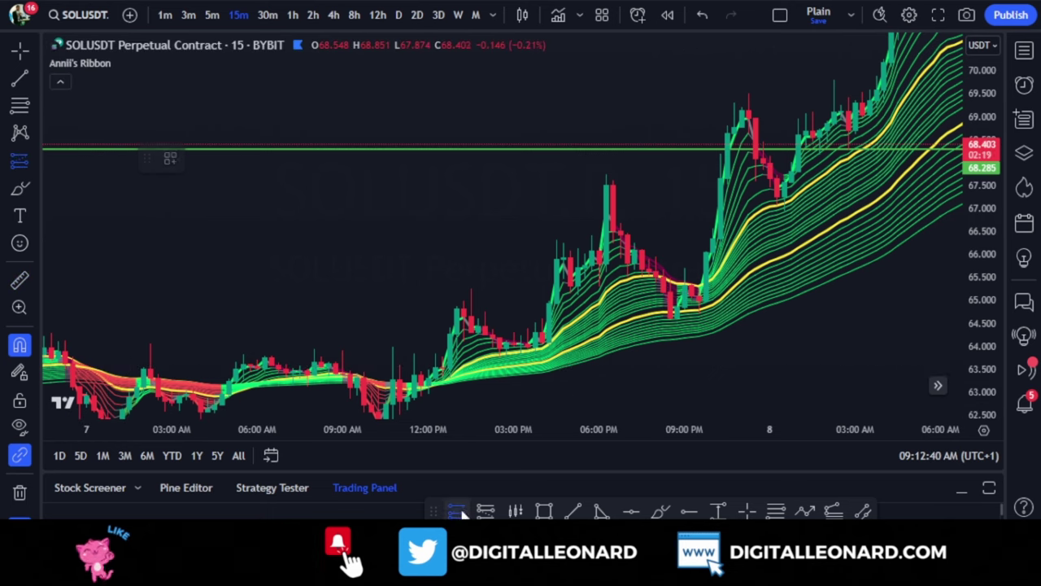
click(528, 348)
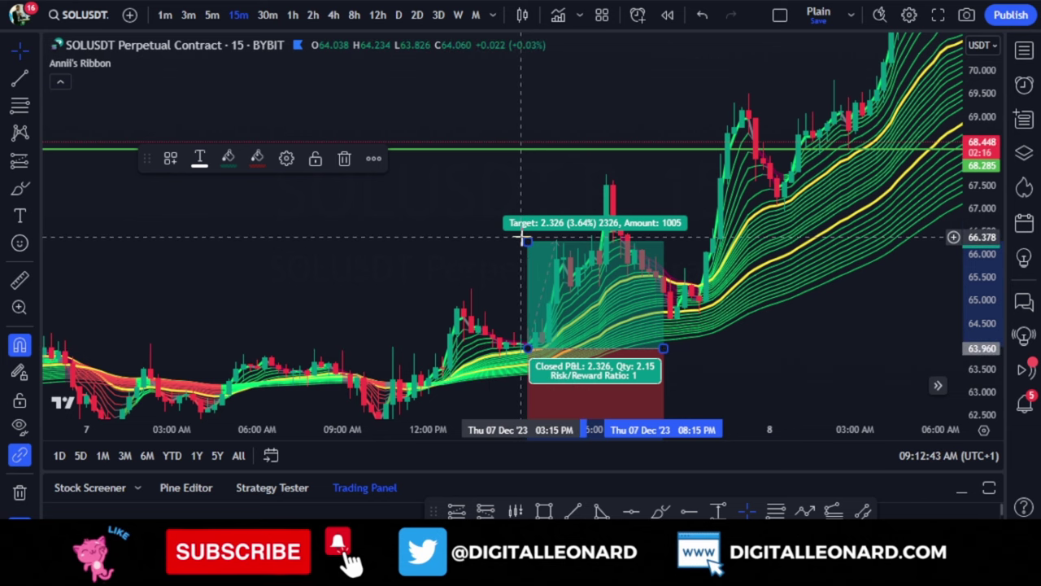
mouse_move(528, 238)
mouse_down()
mouse_move(531, 139)
mouse_move(535, 153)
mouse_up()
- Set the stop to 62.908 and extend the position to its target at 4.05 risk/reward
drag(980, 291, 981, 335)
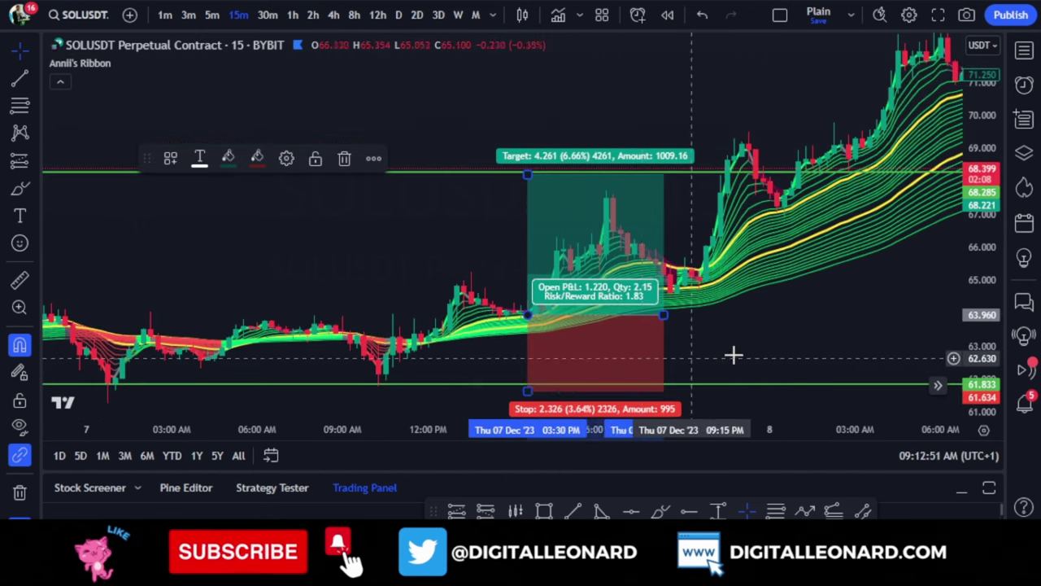
drag(735, 302, 744, 248)
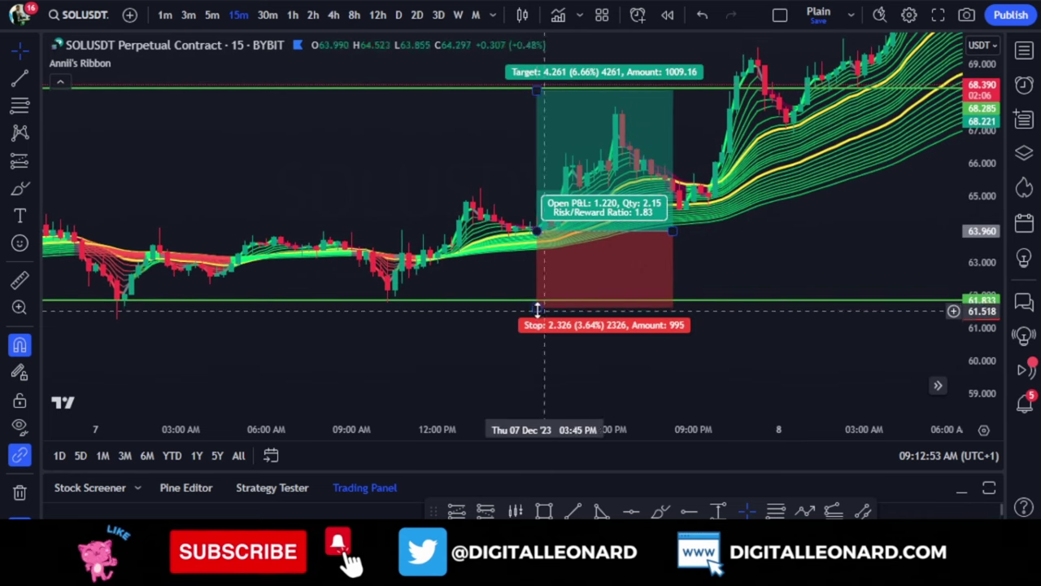
drag(537, 306, 574, 265)
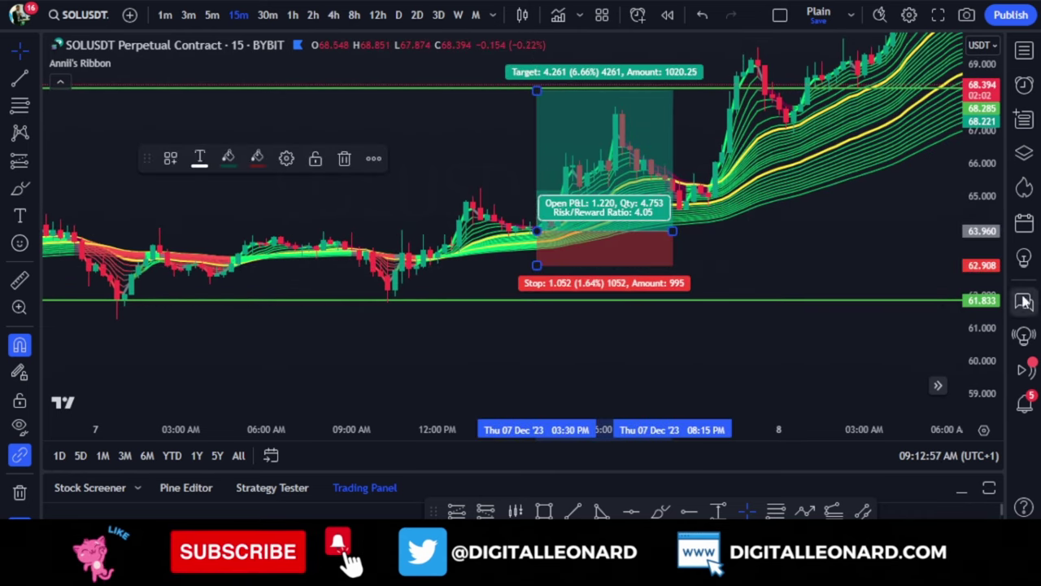
drag(983, 315, 949, 226)
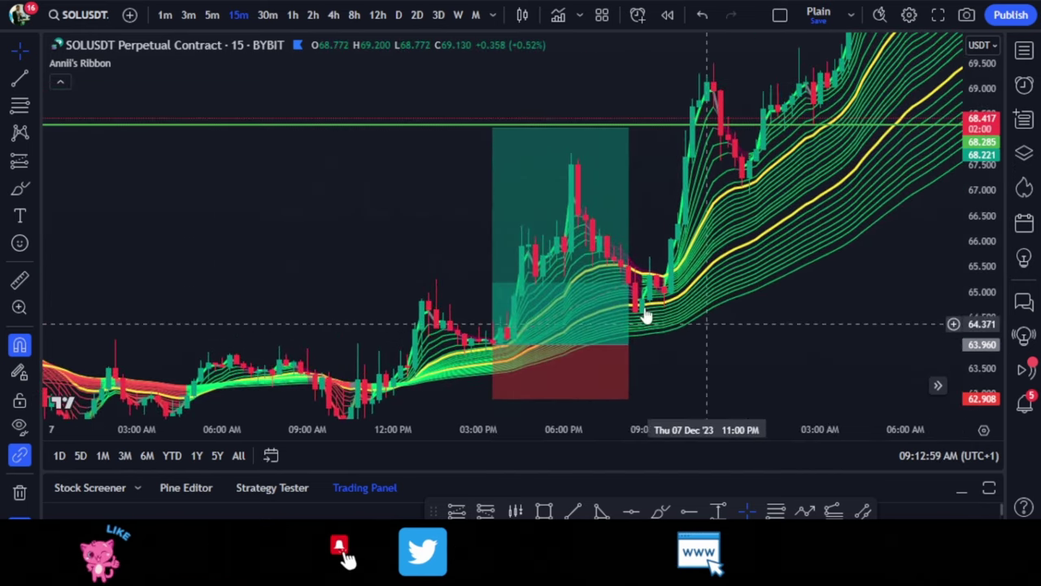
drag(631, 344, 690, 342)
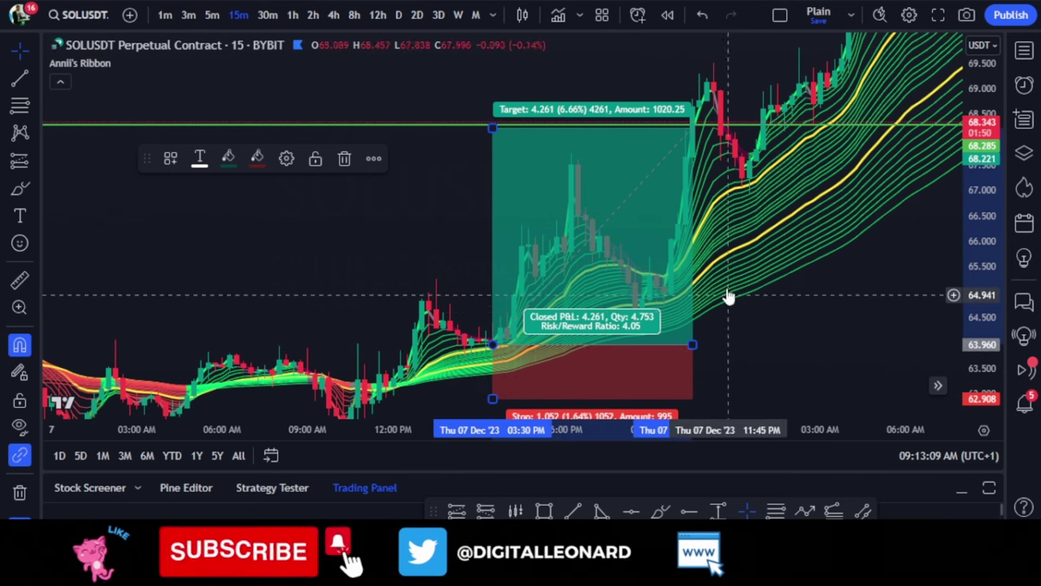
- Pan past the first trade to show the 8 Dec rally carrying price above 72
scroll(814, 321, down, 2)
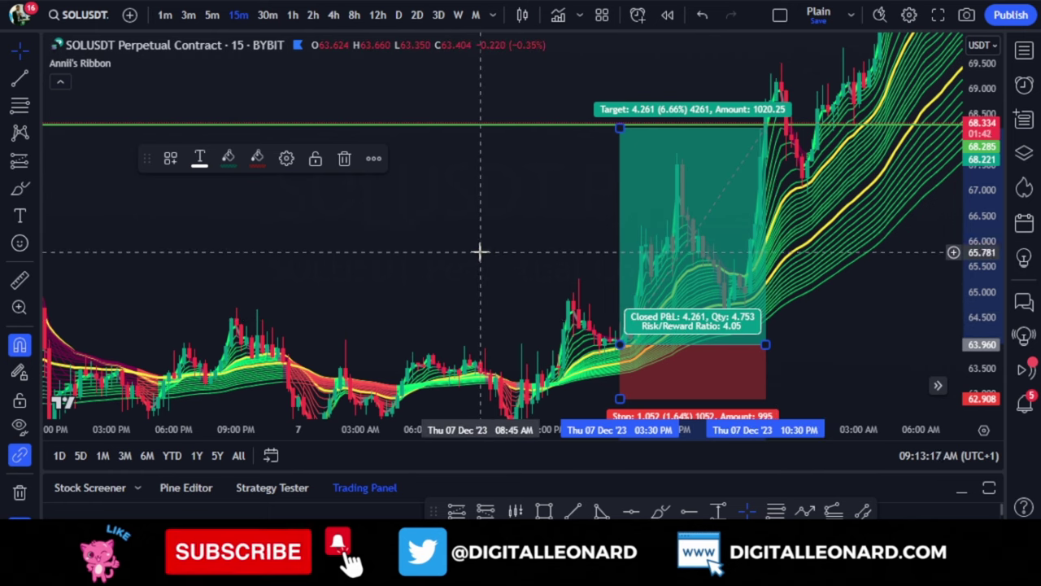
scroll(554, 289, up, 2)
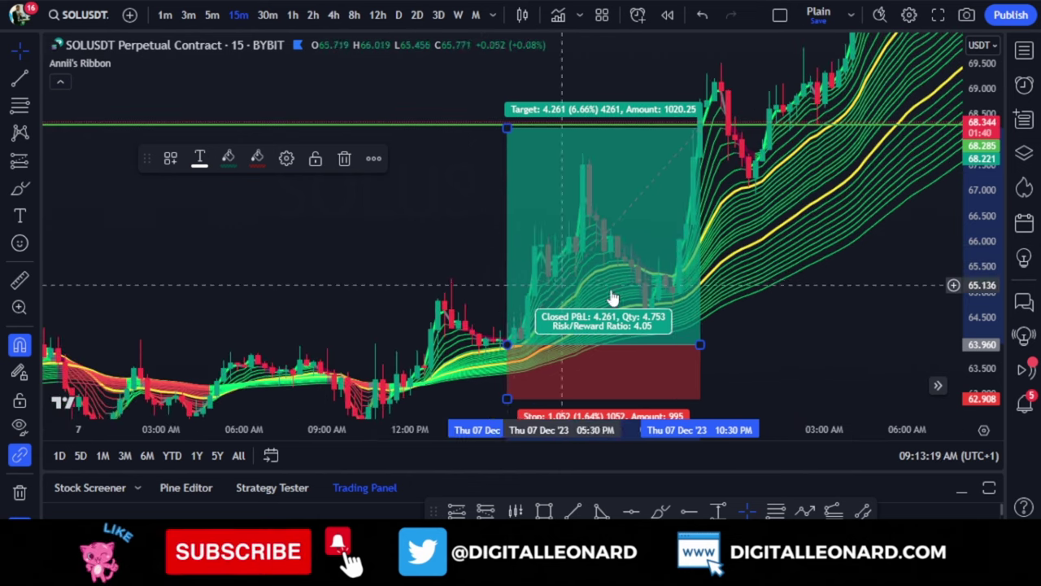
scroll(684, 298, down, 2)
drag(820, 336, 533, 396)
drag(774, 288, 777, 421)
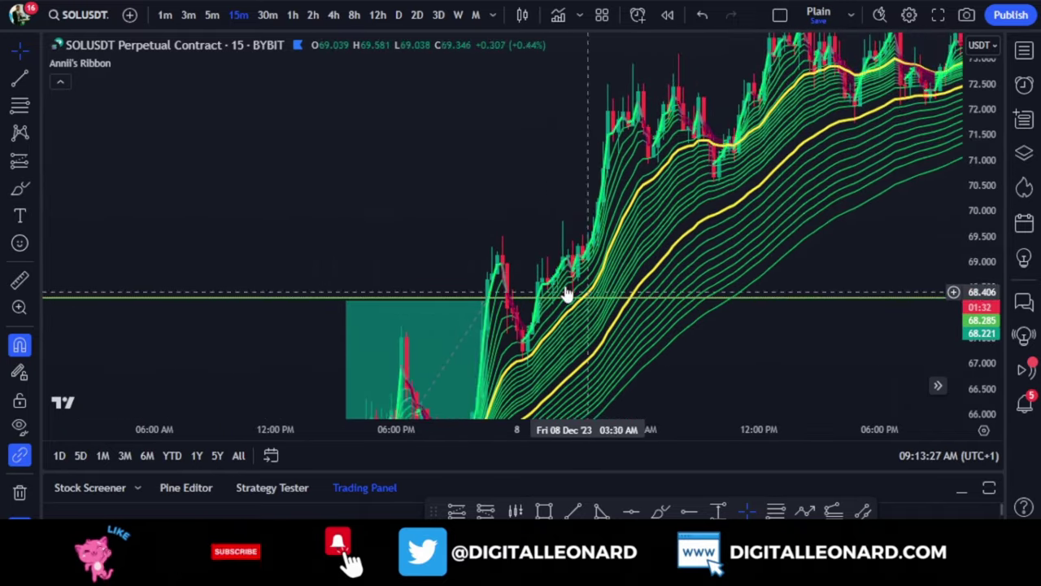
scroll(565, 295, up, 3)
drag(672, 344, 768, 366)
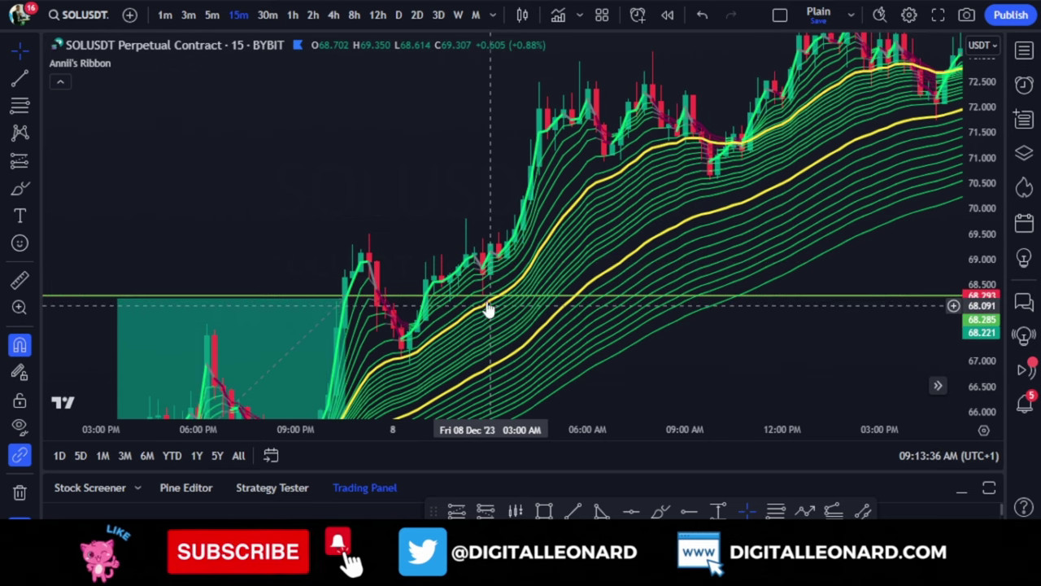
scroll(716, 301, down, 2)
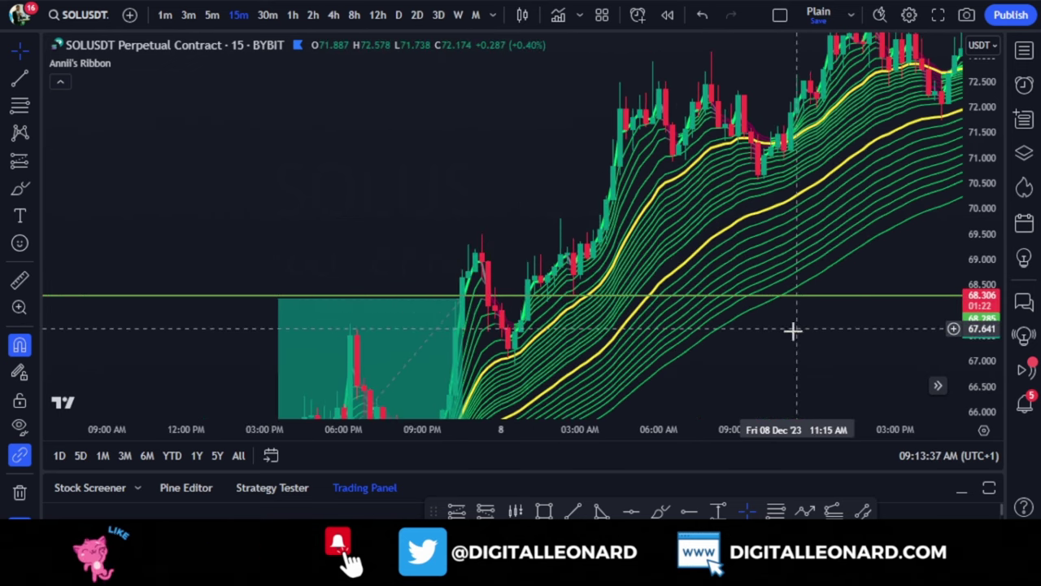
drag(793, 330, 749, 330)
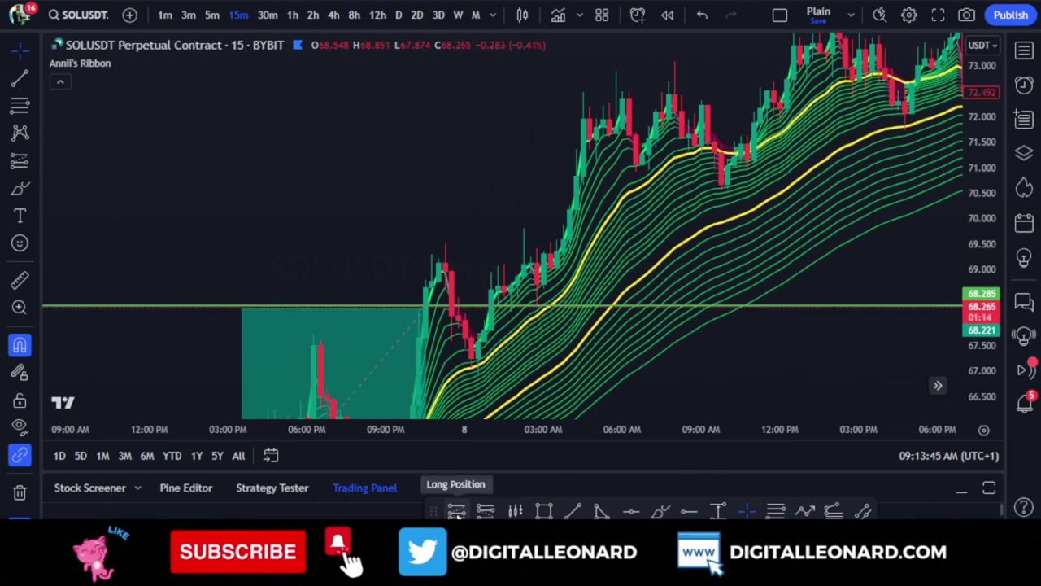
- Place a second long at 68.702 with stop 67.713 and raise its target to about 73.25
click(545, 285)
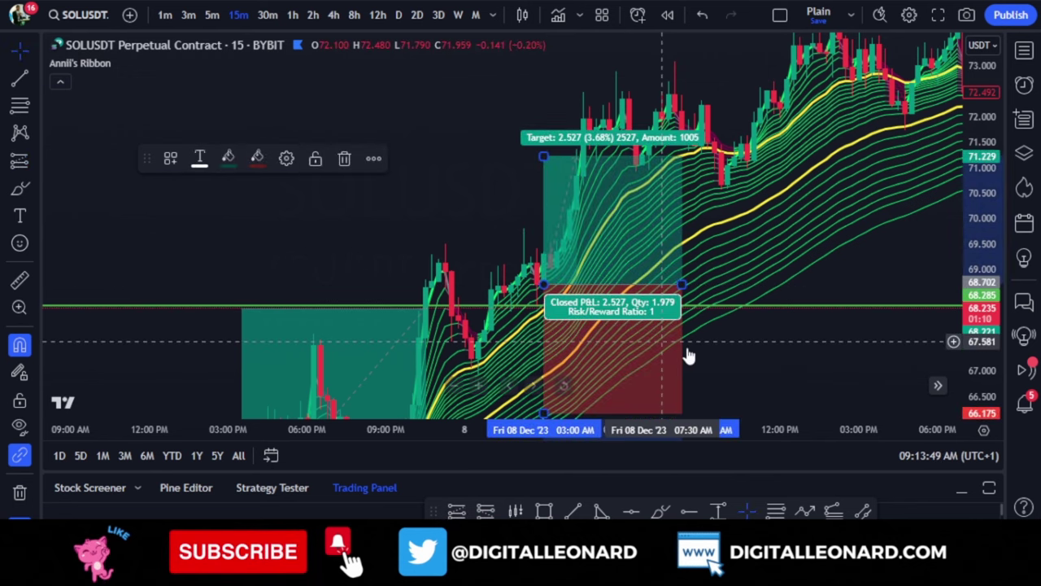
mouse_move(982, 188)
mouse_down()
mouse_move(895, 268)
mouse_move(546, 358)
mouse_move(547, 299)
mouse_up()
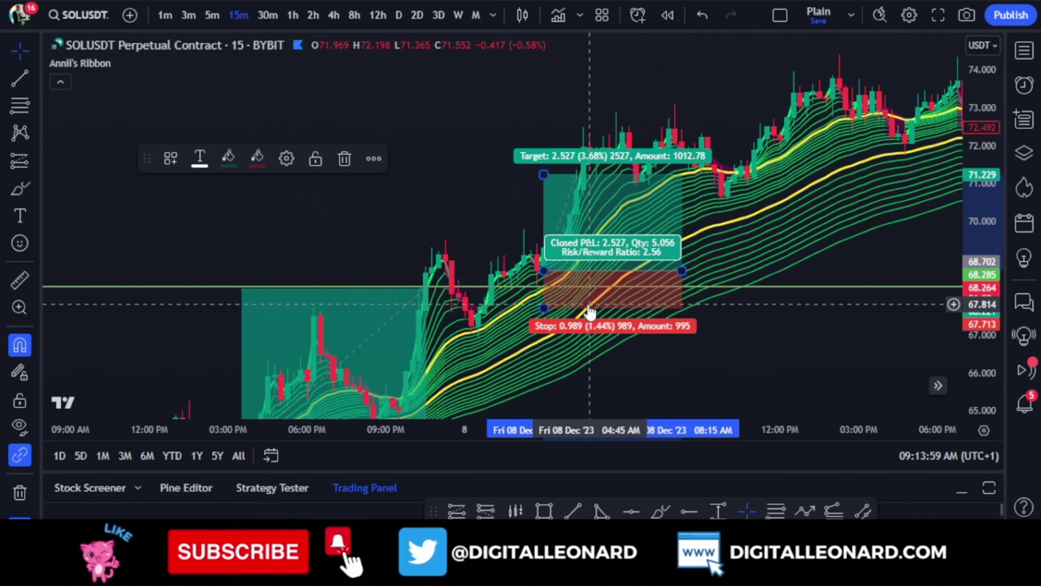
drag(544, 175, 534, 99)
- Extend the second position to its 6.62% target at 4.6 risk/reward, then deselect it
scroll(886, 338, down, 3)
drag(885, 337, 627, 376)
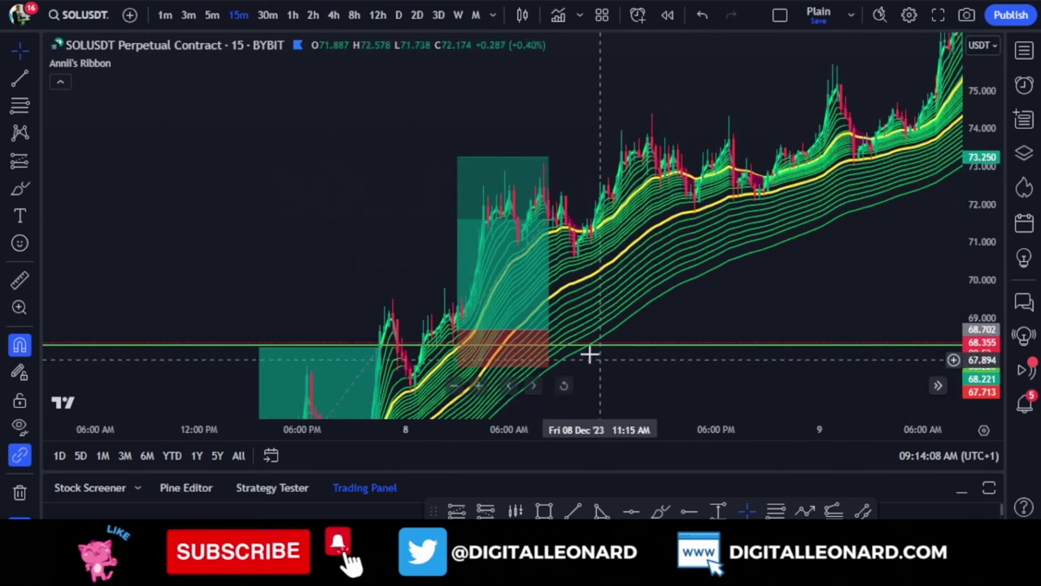
mouse_move(548, 330)
mouse_down()
mouse_move(654, 334)
mouse_move(628, 332)
mouse_up()
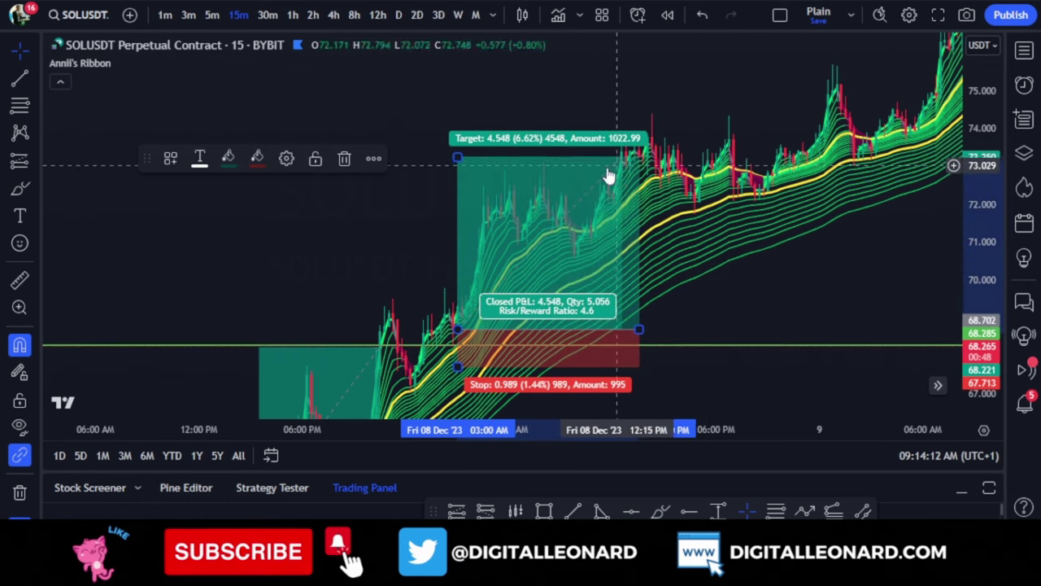
scroll(615, 216, down, 2)
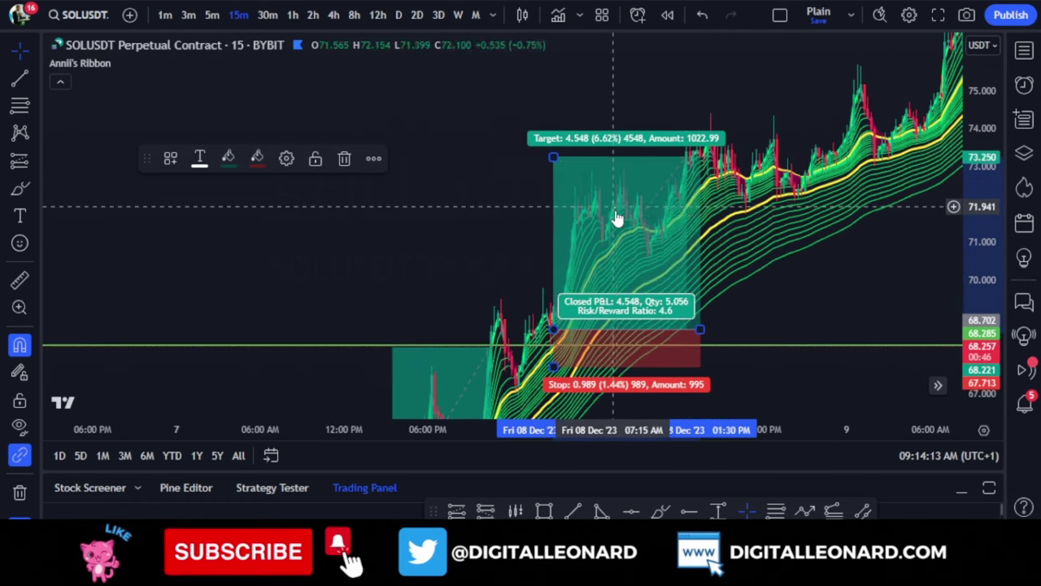
click(440, 267)
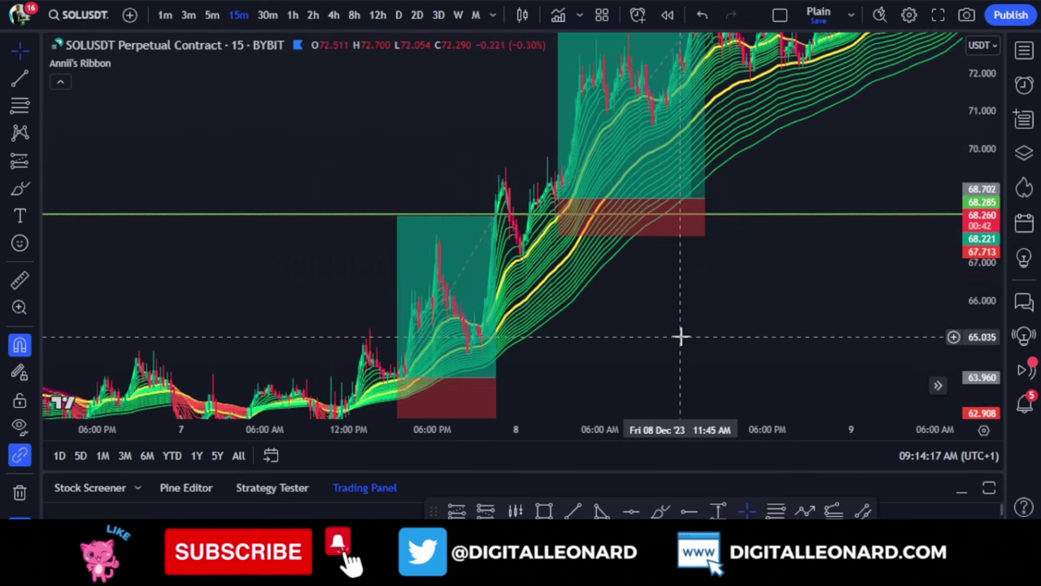
- Pan back to the 4 December sell-off where the ribbon turns red toward 60.5
scroll(680, 351, down, 1)
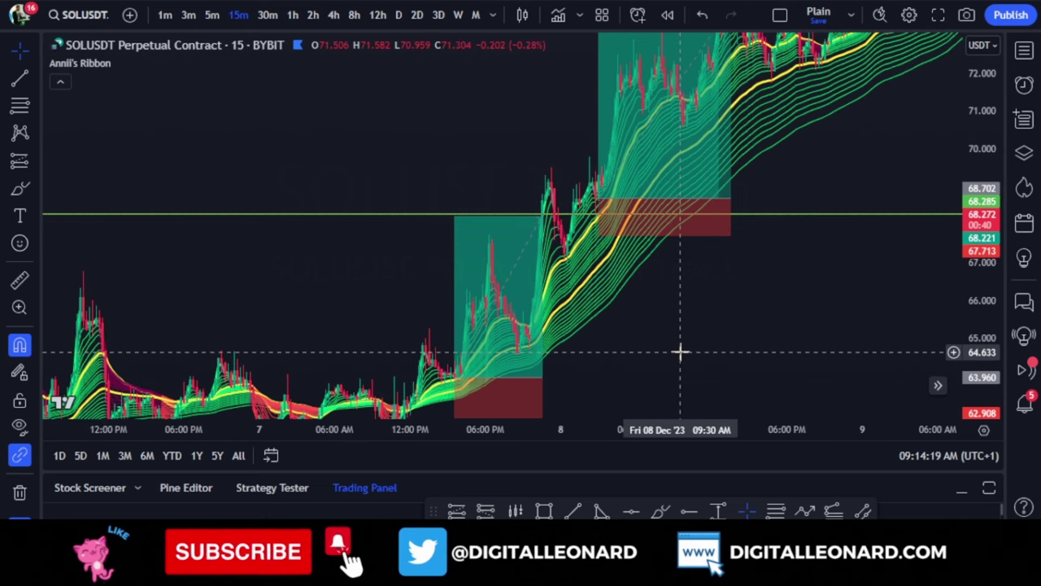
scroll(681, 351, down, 1)
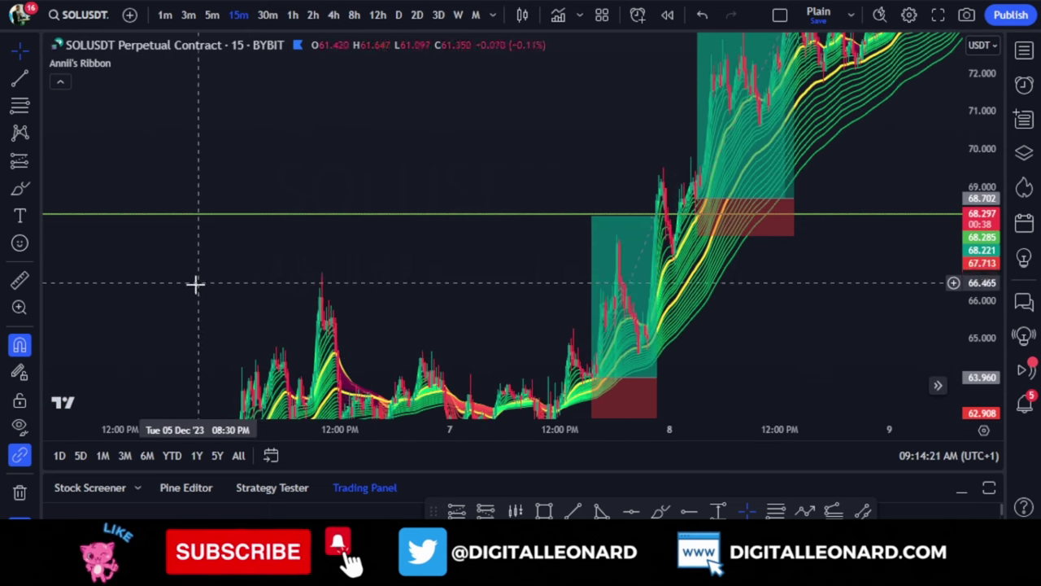
drag(196, 284, 309, 185)
scroll(190, 241, left, 5)
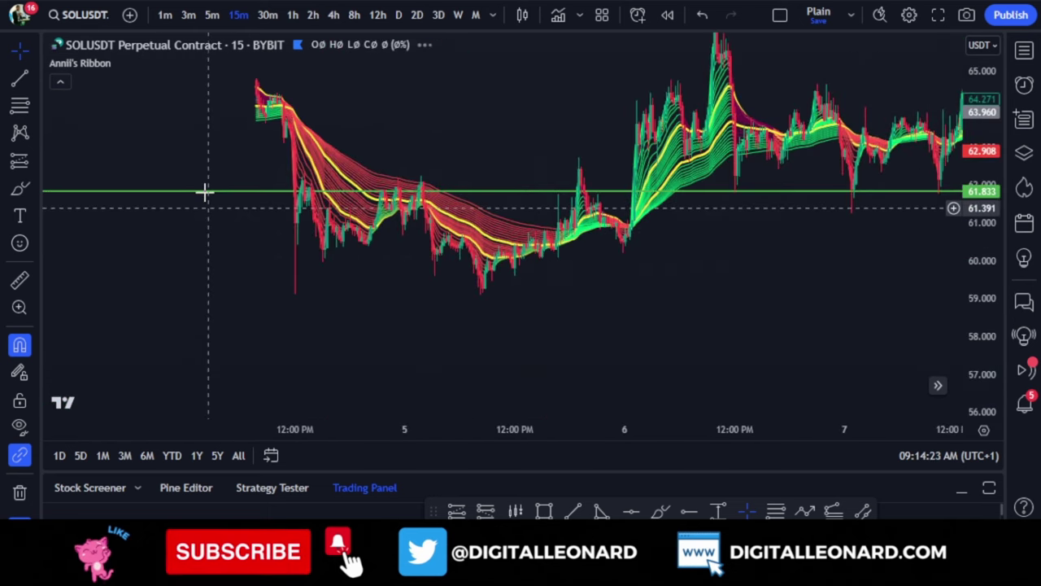
scroll(289, 300, down, 2)
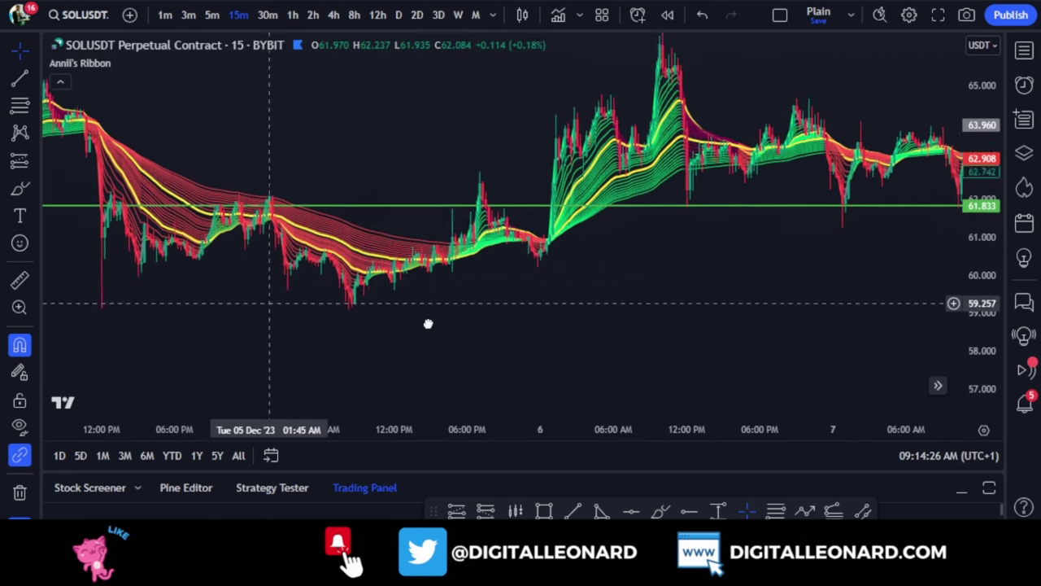
scroll(570, 334, up, 3)
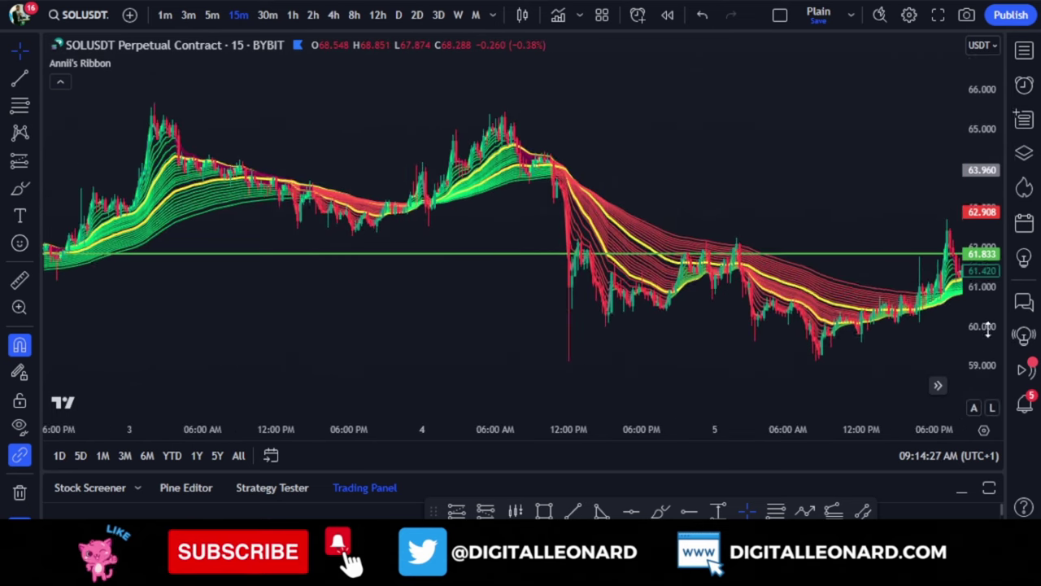
scroll(738, 340, up, 1)
scroll(736, 335, up, 2)
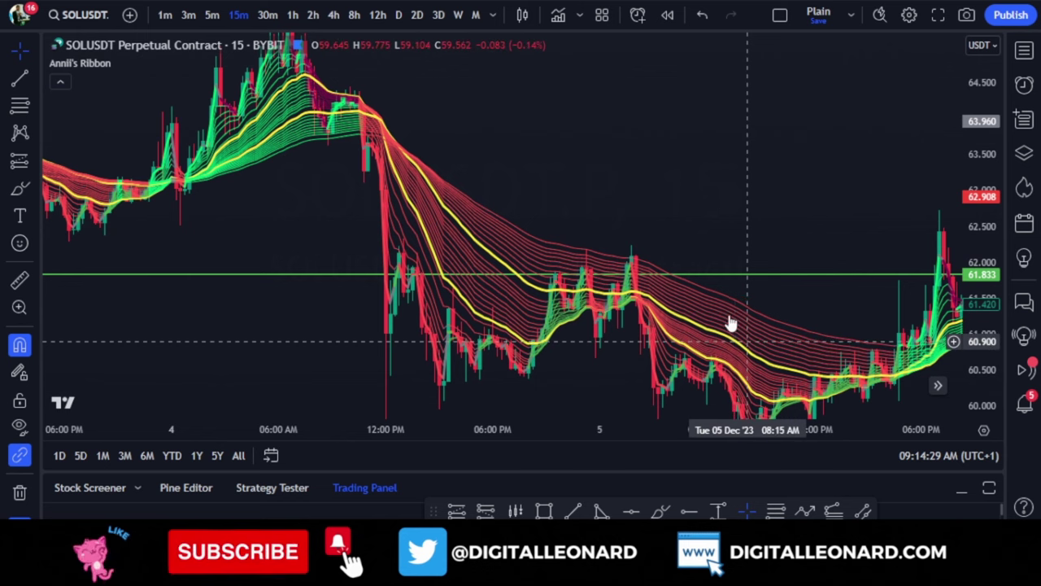
drag(730, 301, 641, 291)
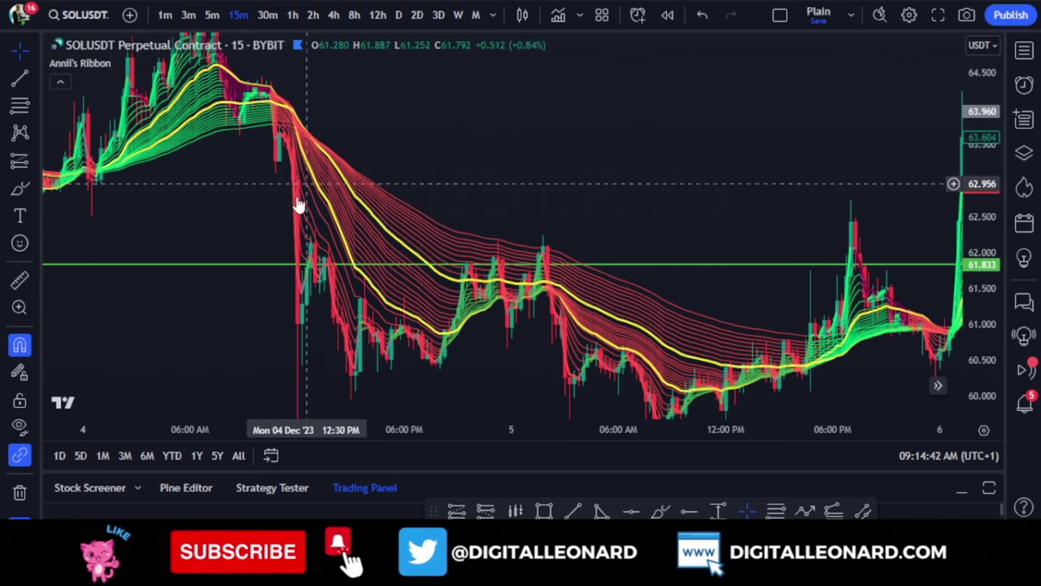
drag(358, 116, 474, 222)
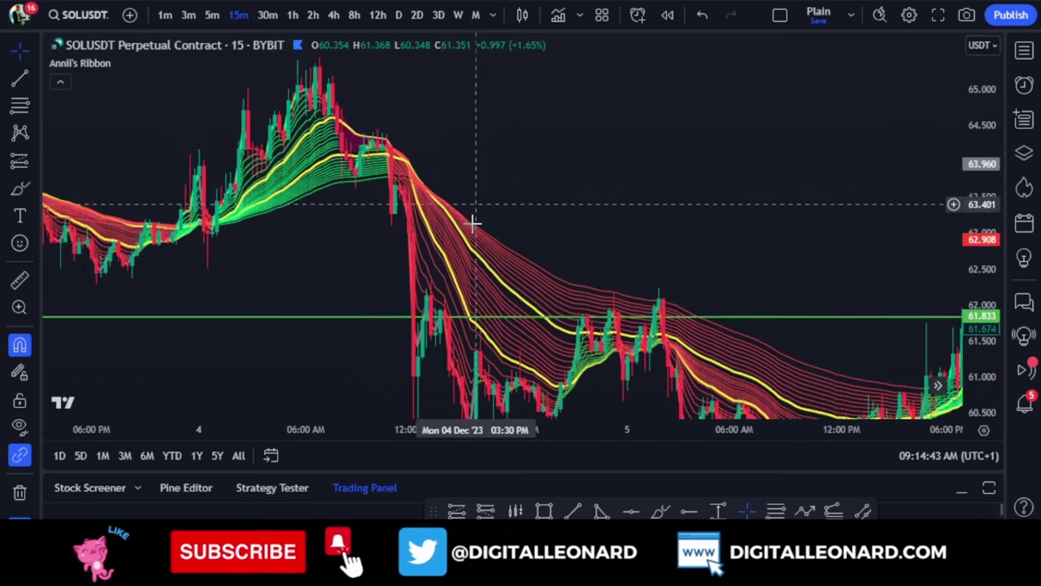
- Place a short position at the Dec 4 breakdown, stop near 64.24, target lowered to 61.015
click(486, 513)
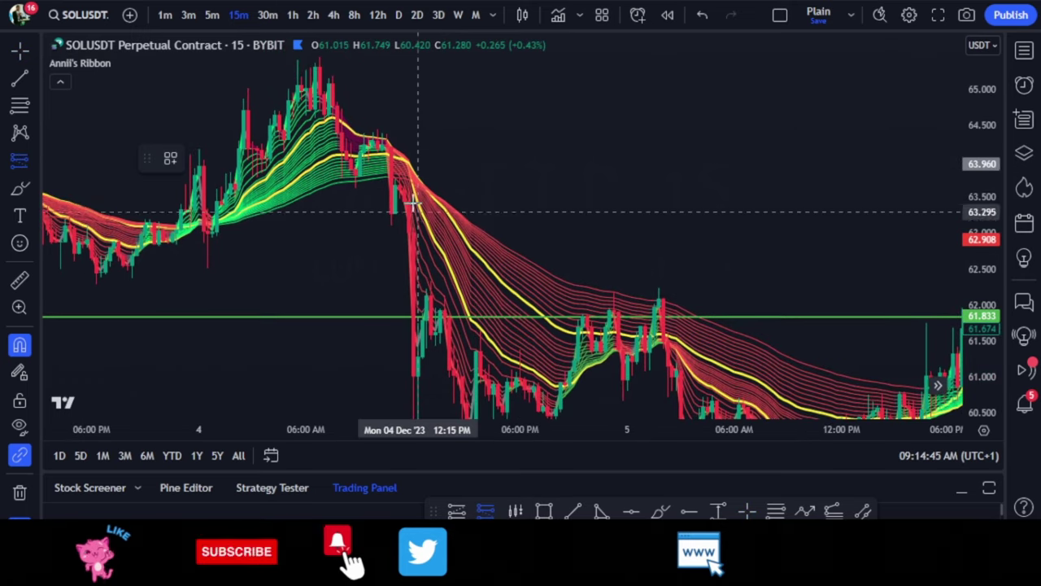
click(408, 187)
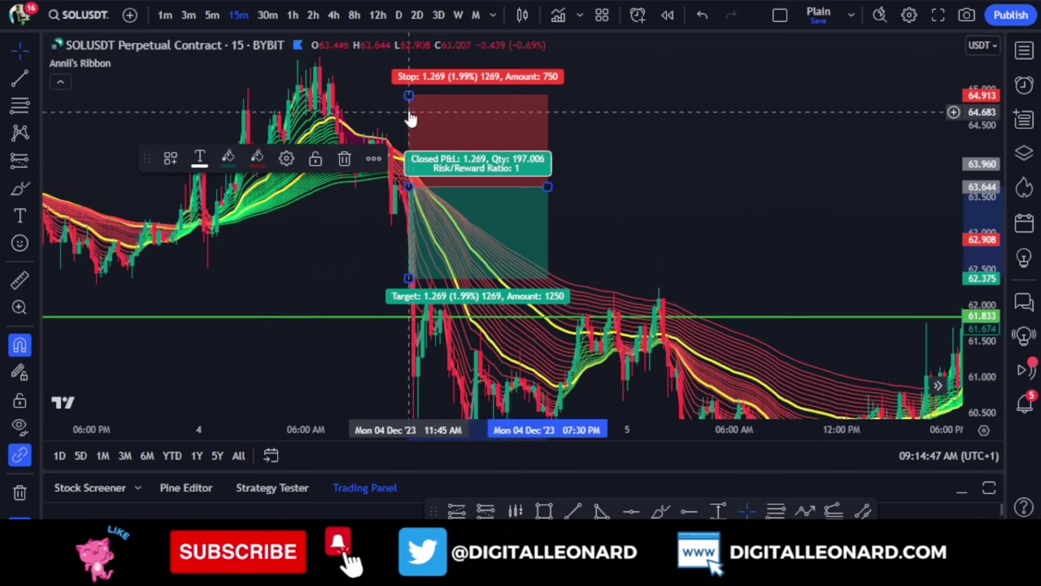
drag(411, 96, 414, 144)
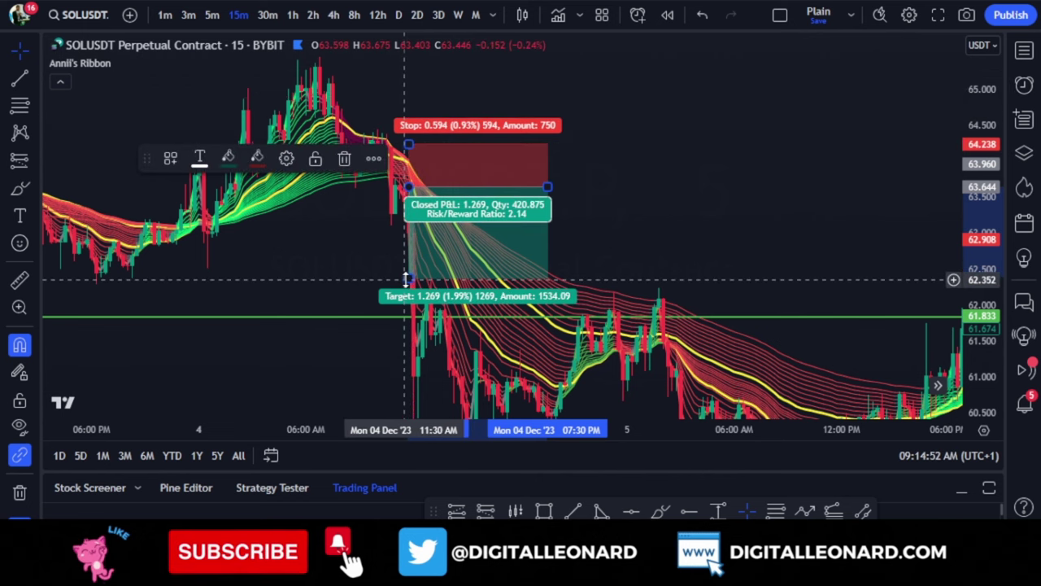
drag(407, 280, 410, 333)
drag(410, 372, 411, 379)
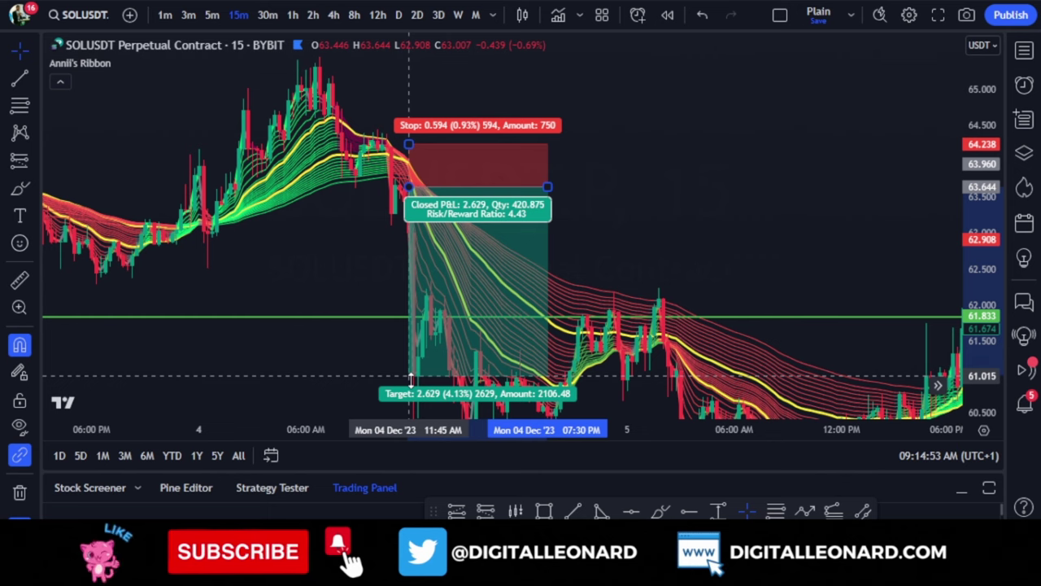
- Nudge the Dec 4 short position slightly left, then pan the chart toward later bars
drag(737, 233, 707, 109)
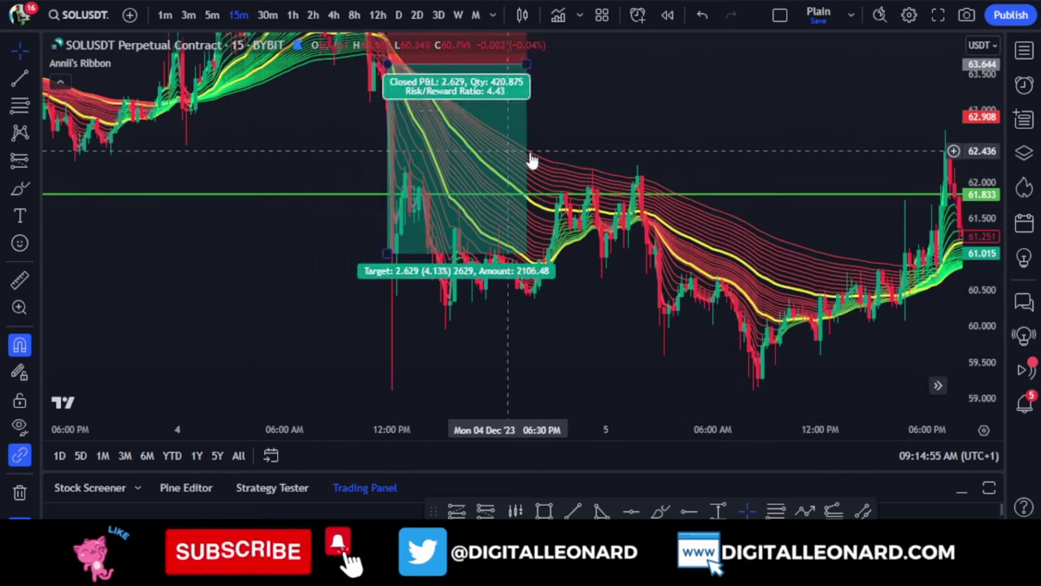
drag(633, 101, 618, 151)
click(464, 204)
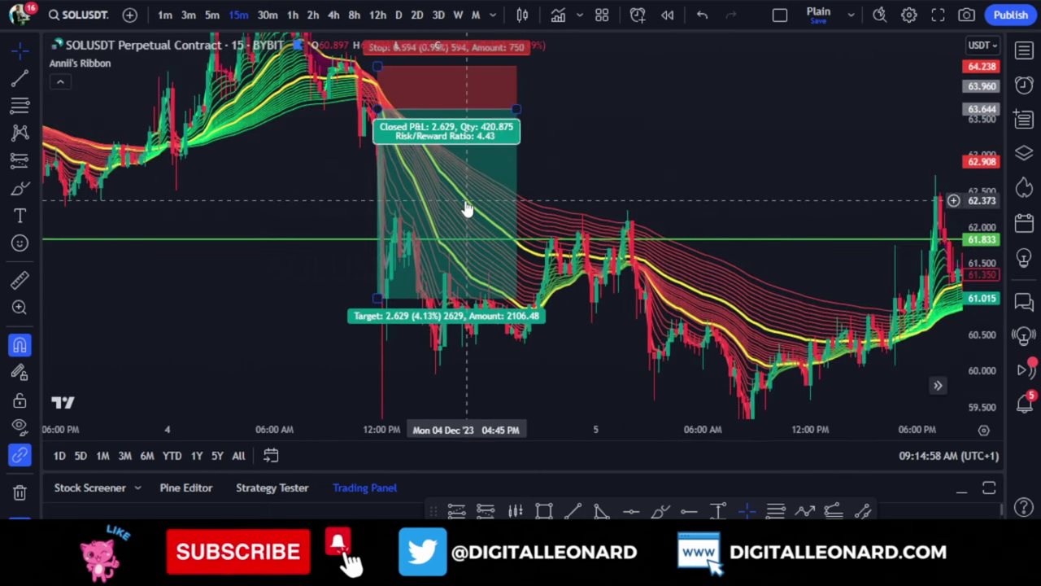
drag(464, 204, 461, 203)
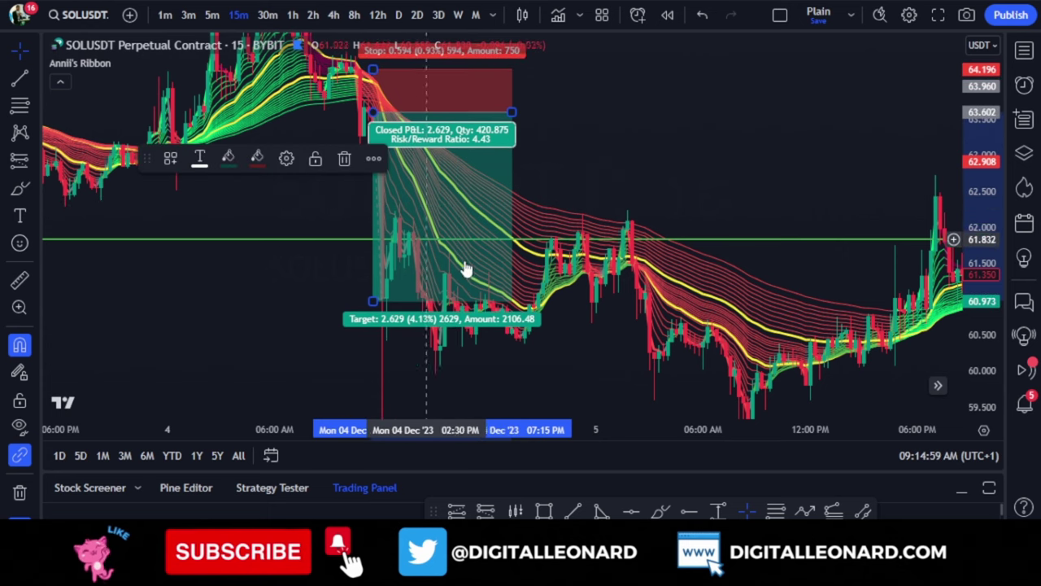
click(616, 182)
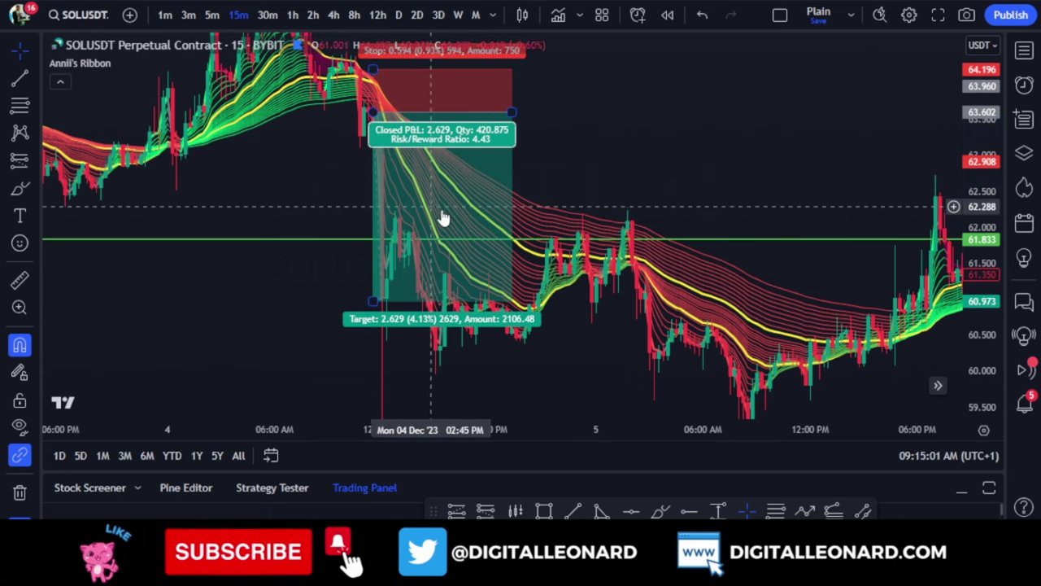
drag(632, 128, 472, 116)
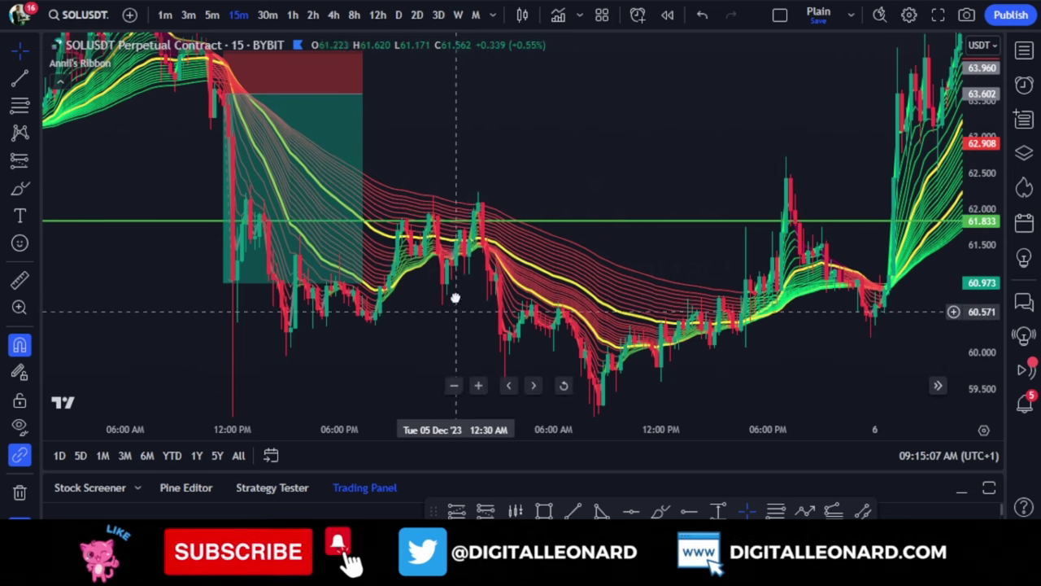
- Place a short position at the Dec 5 peak near 61.94, stop 62.553, target 59.226
drag(455, 297, 457, 282)
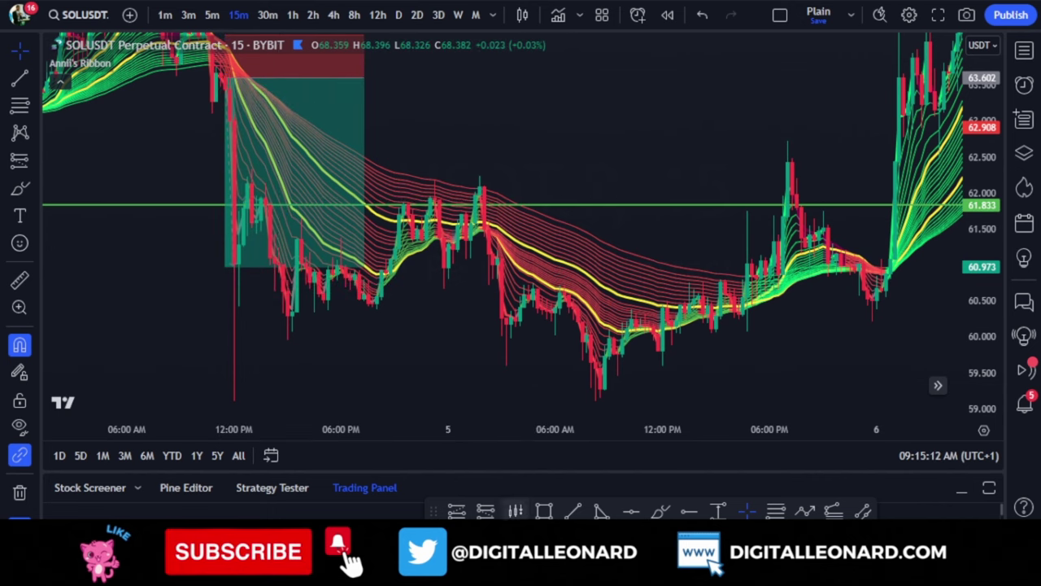
click(486, 510)
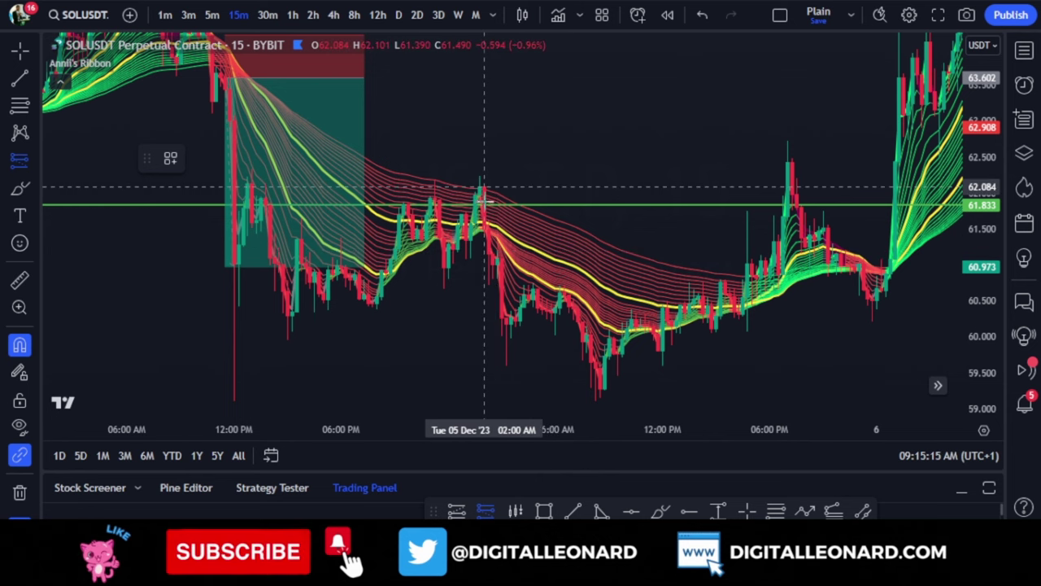
click(480, 198)
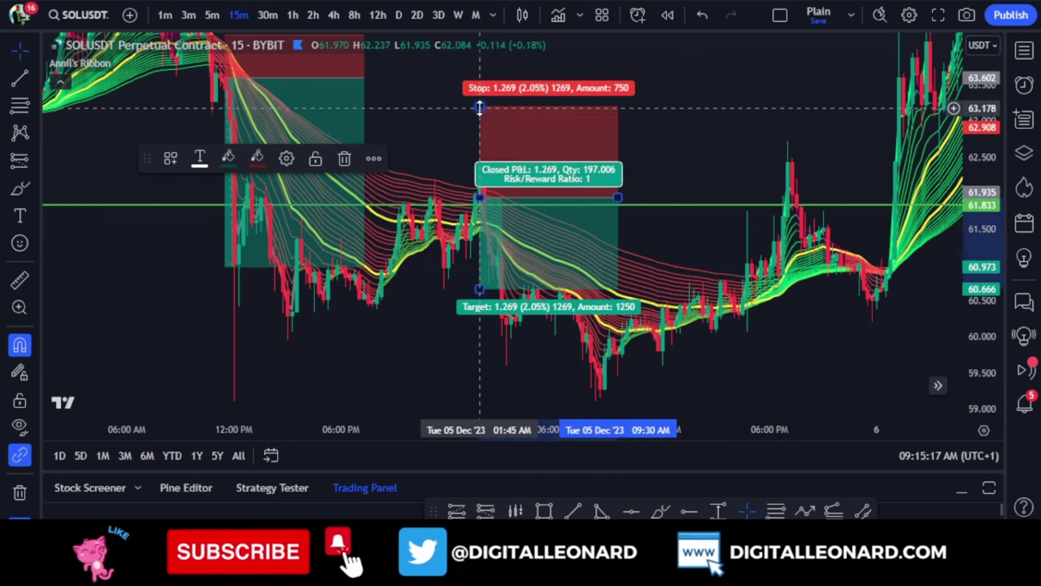
mouse_move(480, 107)
mouse_down()
mouse_move(476, 160)
mouse_move(466, 151)
mouse_up()
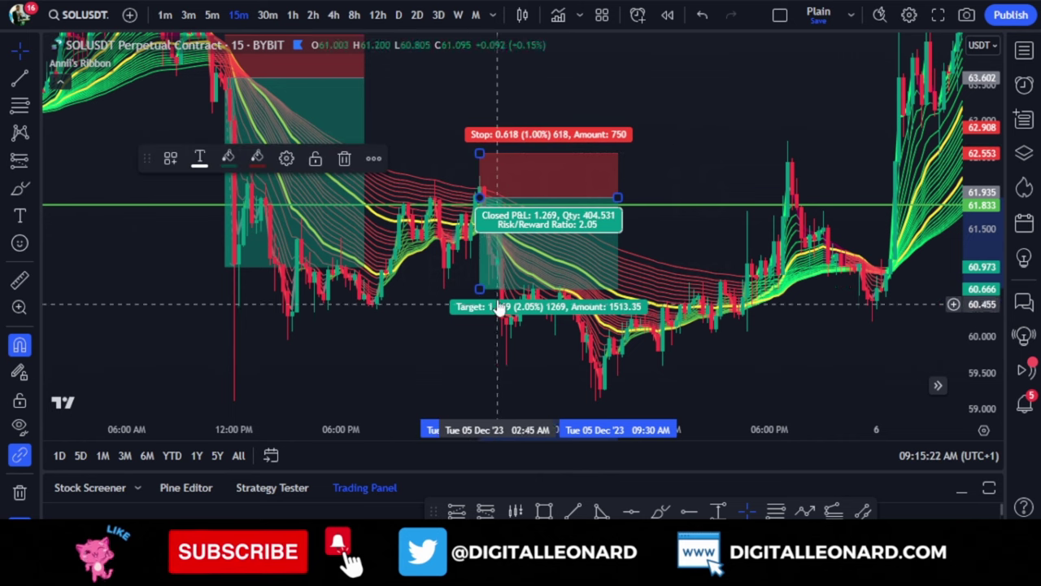
drag(496, 290, 496, 392)
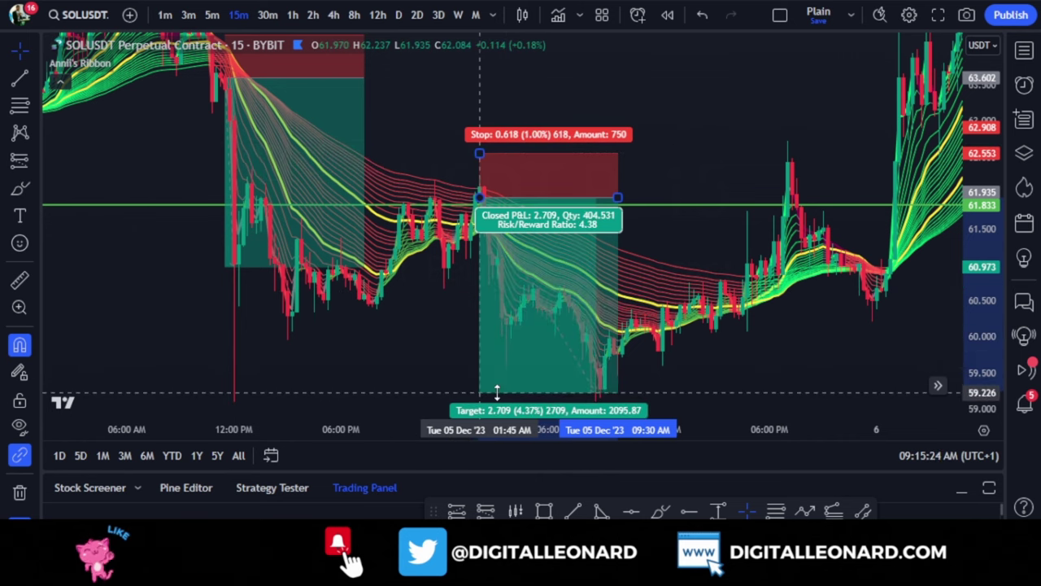
drag(419, 353, 350, 291)
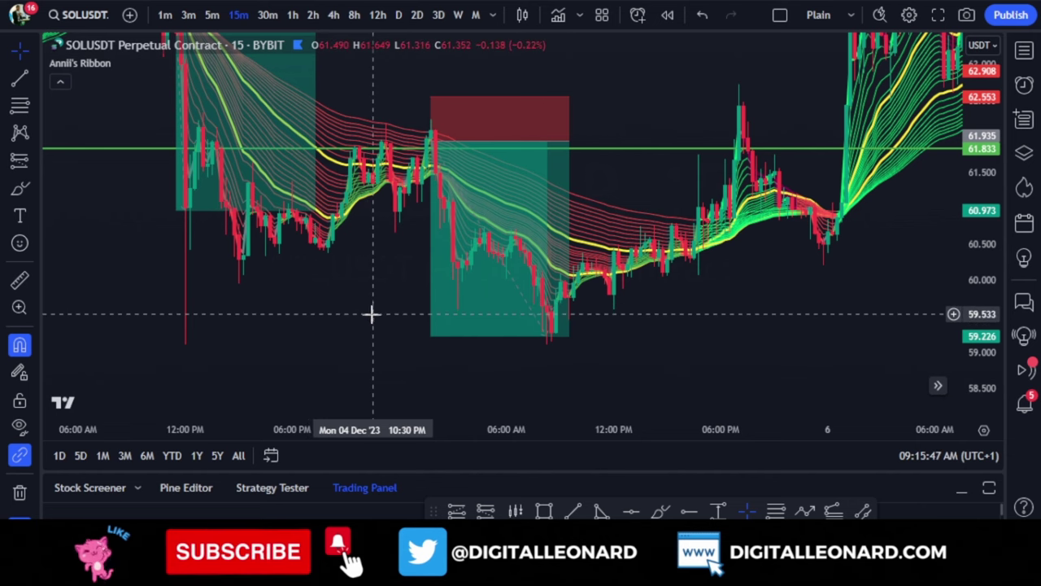
scroll(562, 325, down, 3)
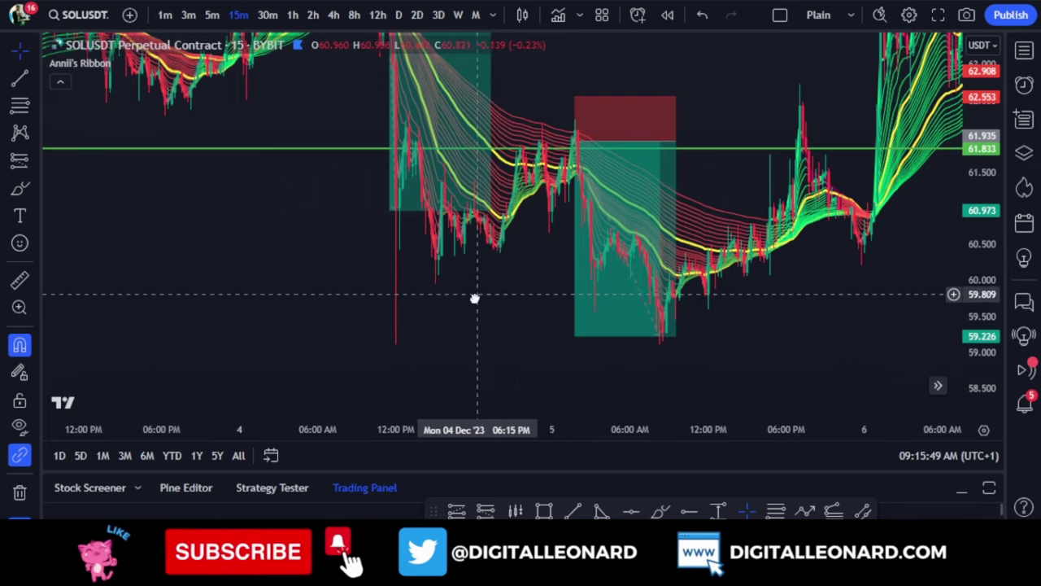
drag(474, 298, 395, 396)
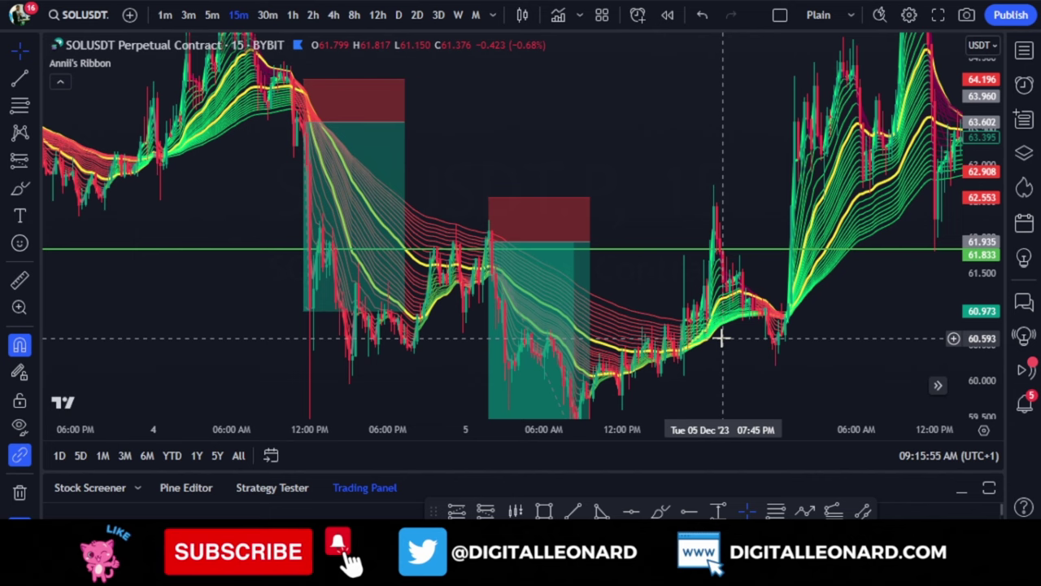
scroll(781, 358, up, 1)
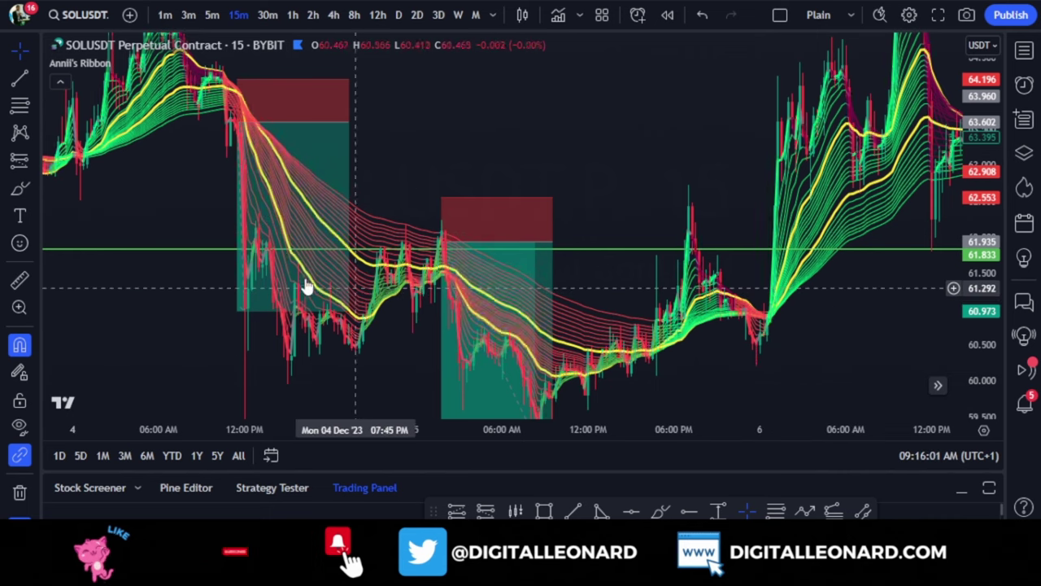
click(345, 265)
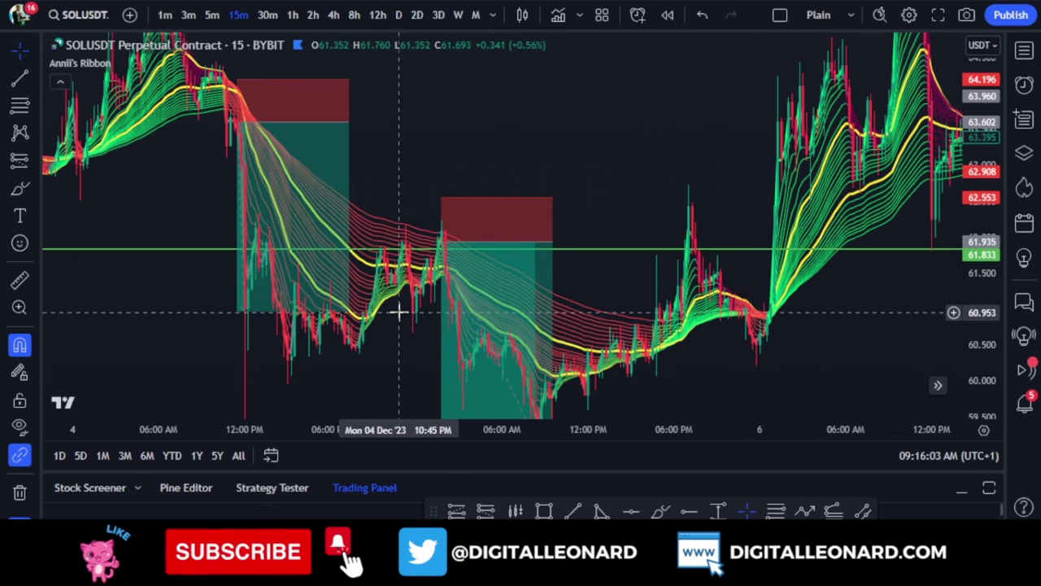
drag(642, 135, 603, 182)
scroll(603, 182, down, 2)
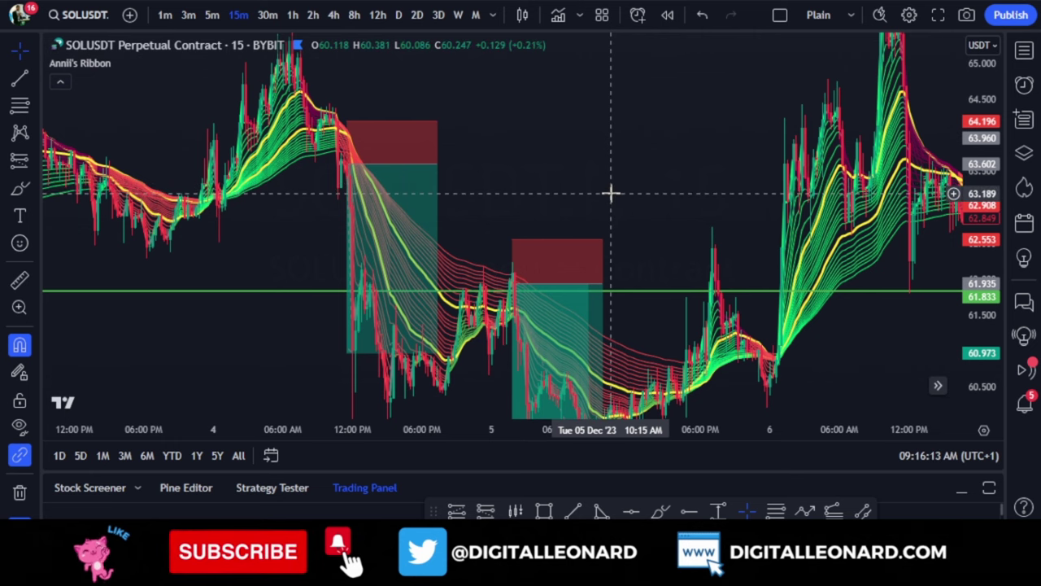
mouse_move(573, 337)
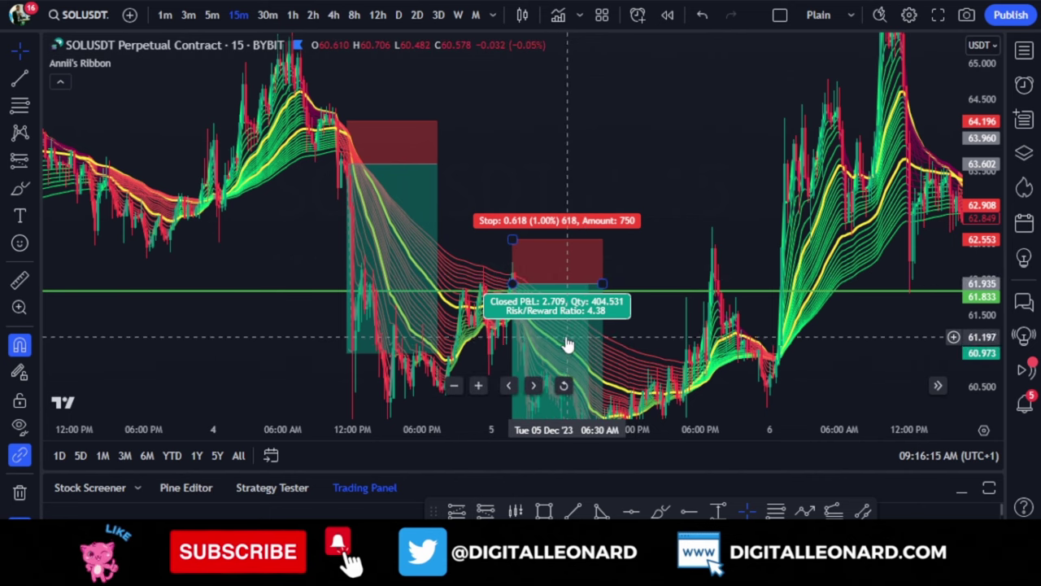
scroll(569, 382, up, 1)
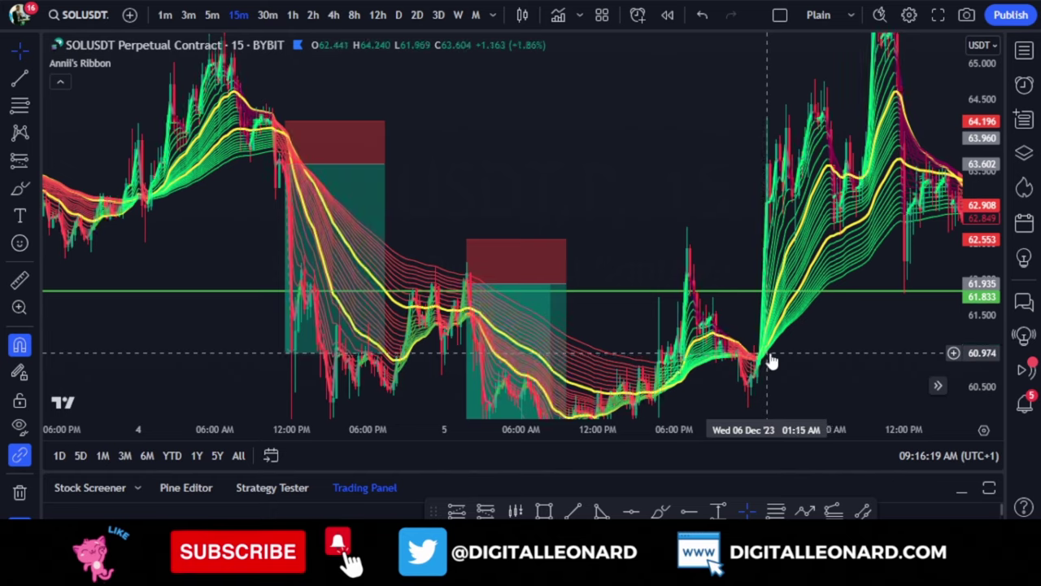
drag(814, 340, 751, 340)
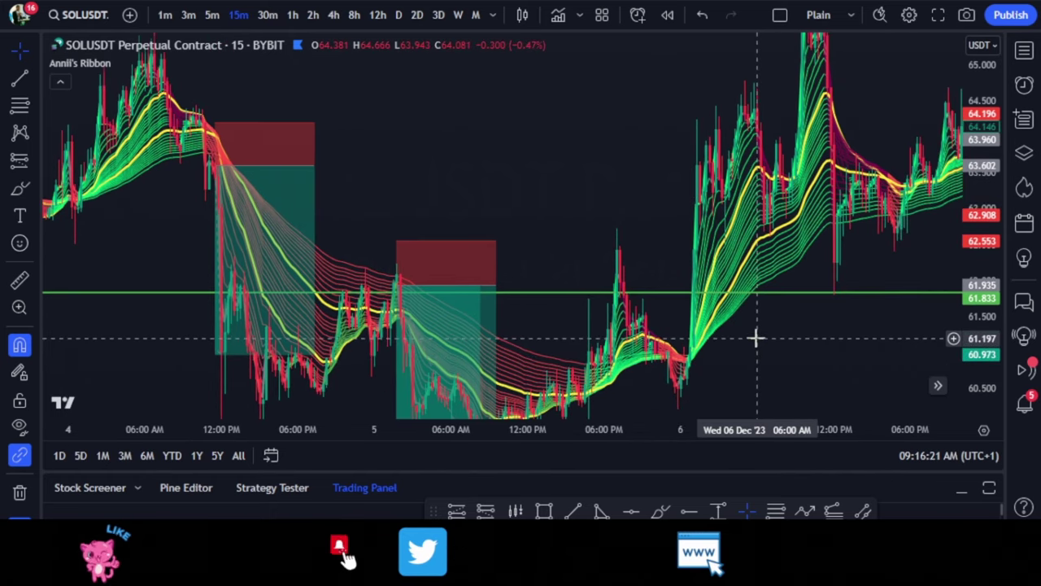